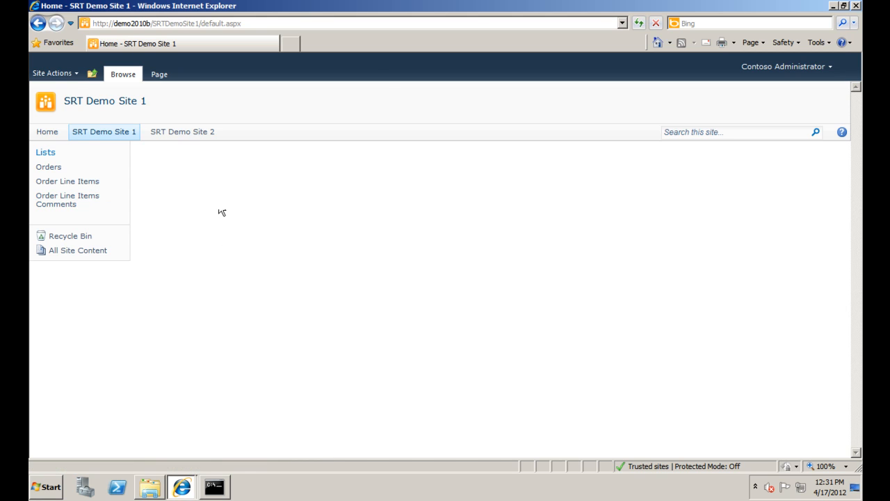
- Check the SharePoint Relational Tabs feature's activation status among the site features of SRT Demo Site 1, and return to the site settings
left_click(70, 76)
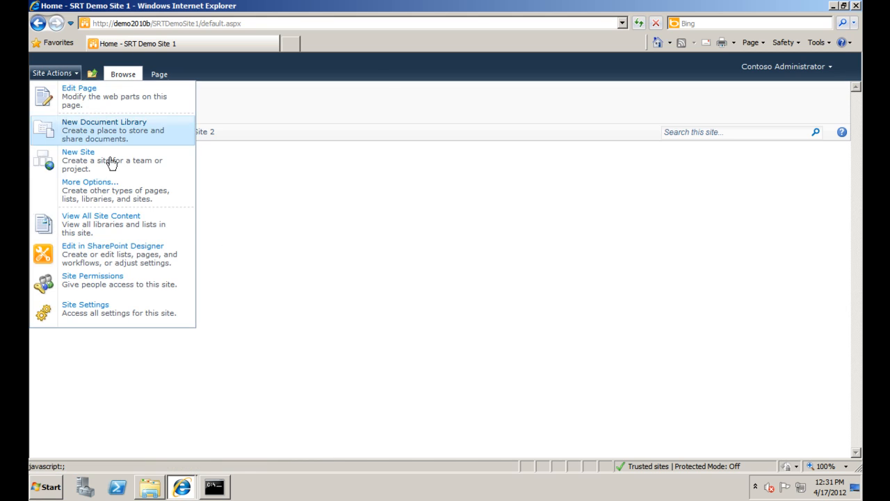
left_click(150, 319)
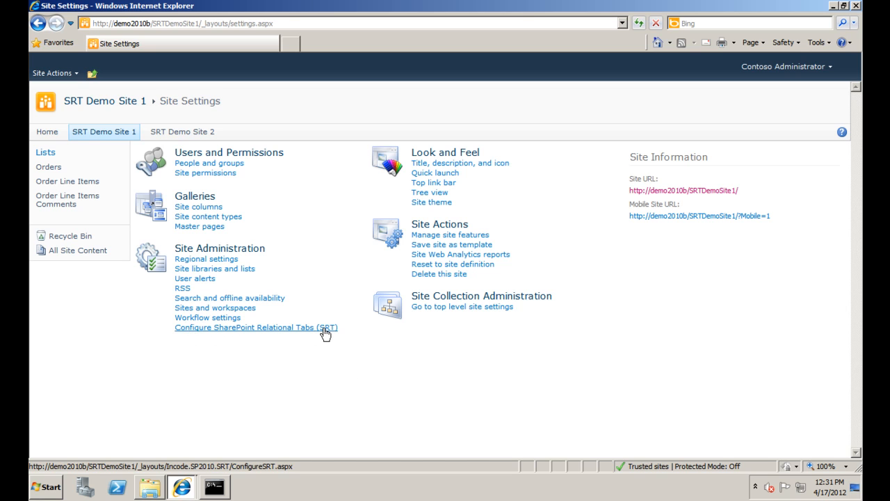
left_click(477, 238)
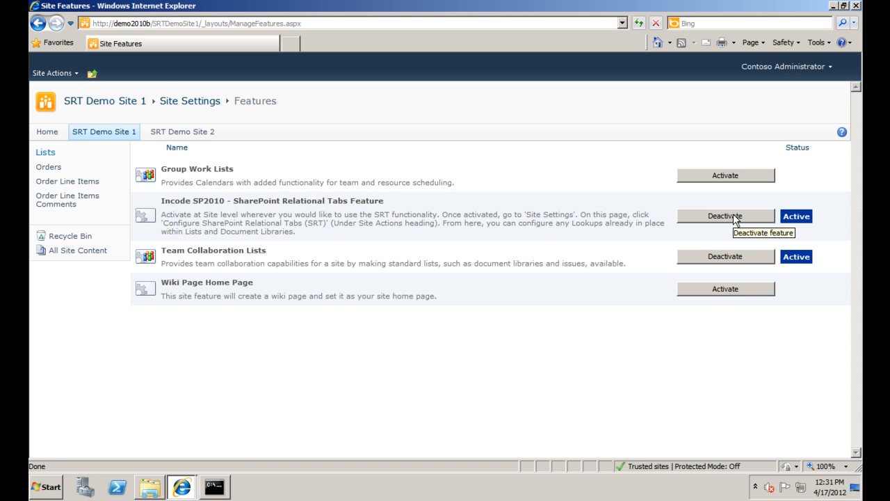
left_click(37, 23)
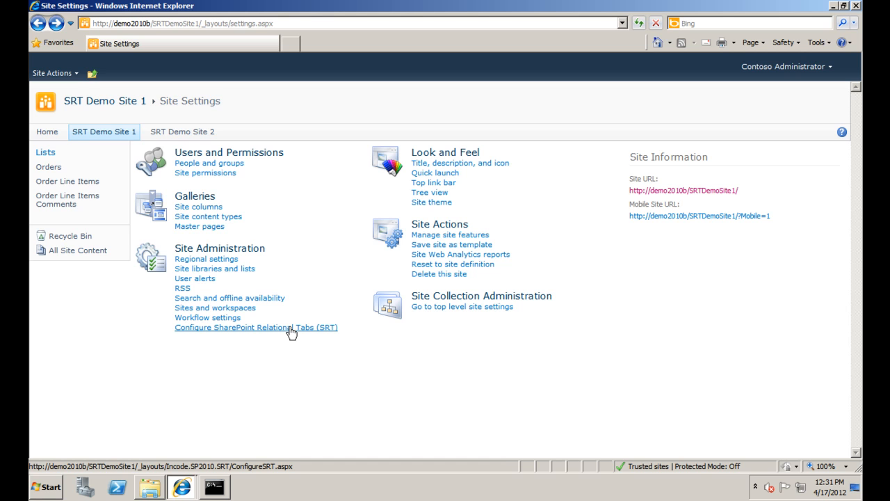
- Open the SharePoint Relational Tabs configuration page and examine its lookup tables and the key's explanations of Child List and Lookup Field
left_click(290, 327)
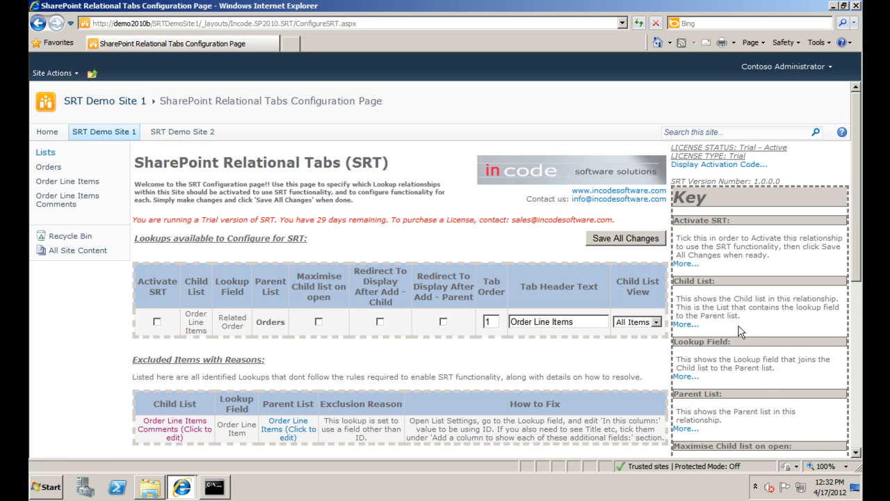
left_click(683, 326)
left_click(685, 388)
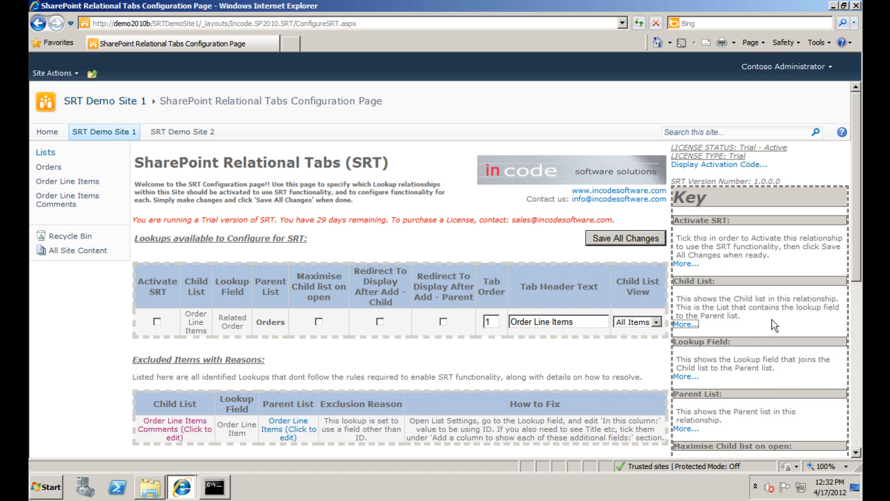
left_click_drag(857, 268, 863, 243)
- Open the Order Line Item lookup column from the list settings of the Order Line Items Comments list
left_click(59, 201)
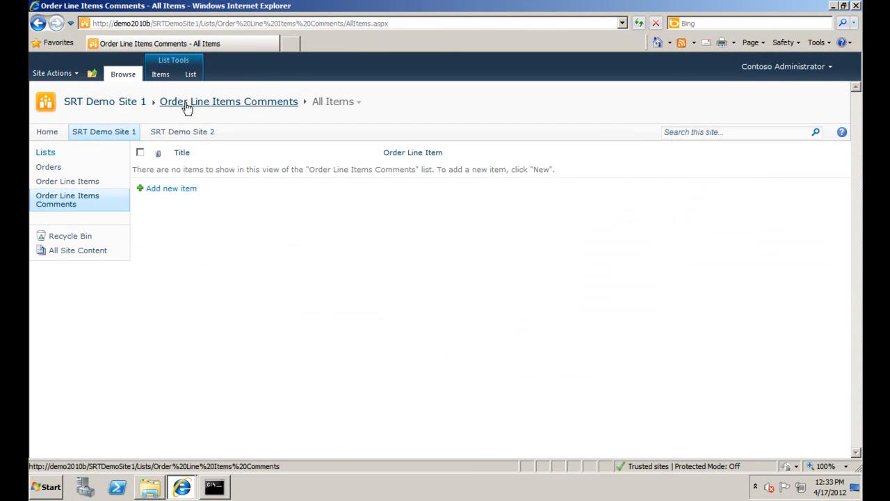
left_click(189, 72)
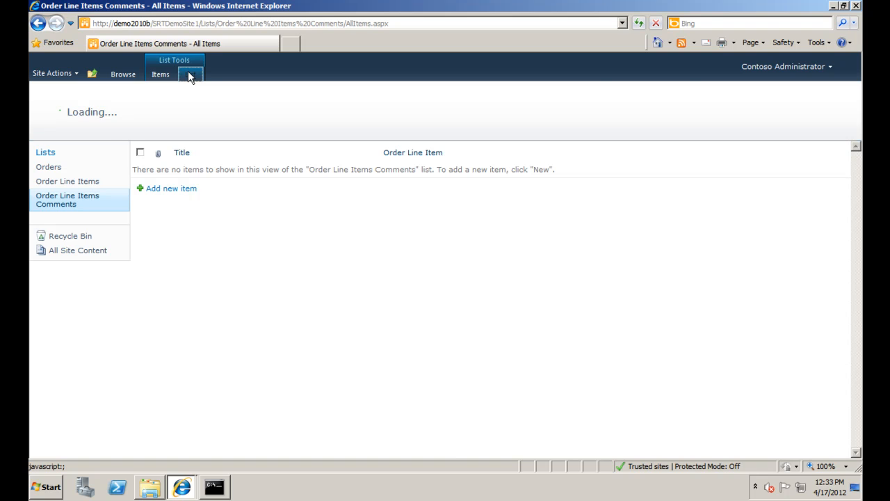
left_click(733, 108)
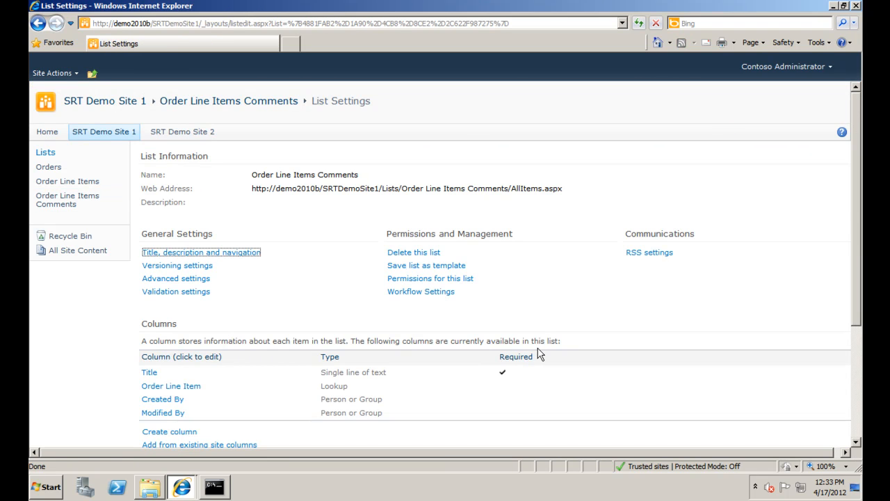
scroll(537, 340, "down", 5)
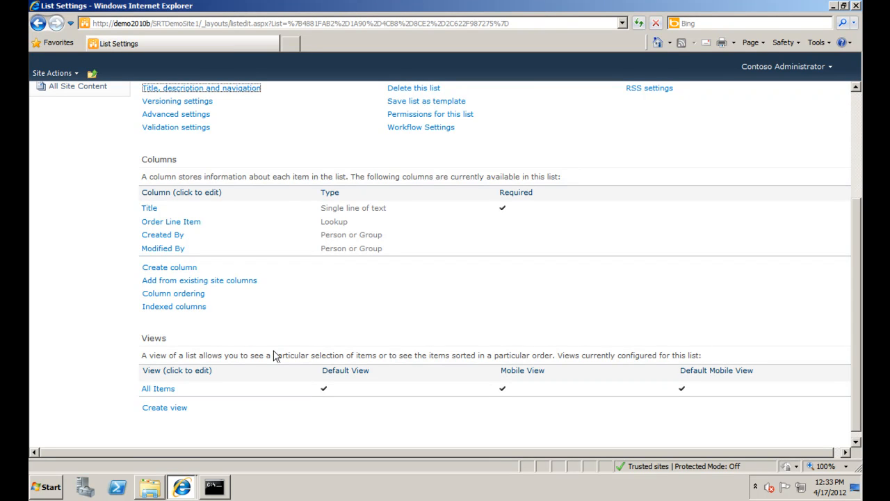
left_click(175, 224)
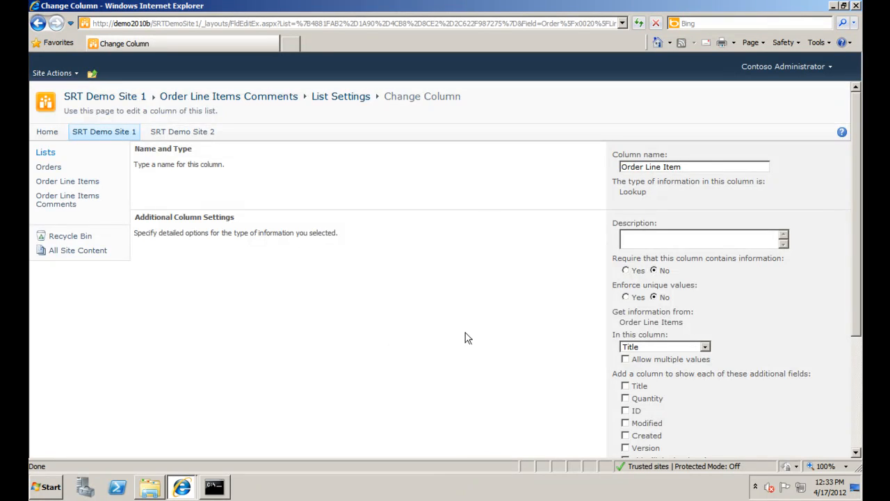
- Examine which source fields the Order Line Item lookup column can use, leaving Title selected
scroll(485, 337, "down", 2)
scroll(484, 341, "down", 2)
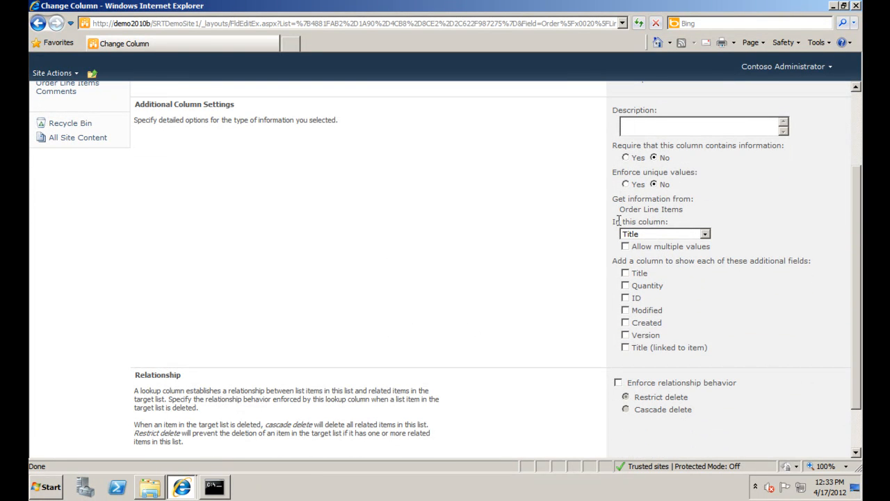
left_click(659, 233)
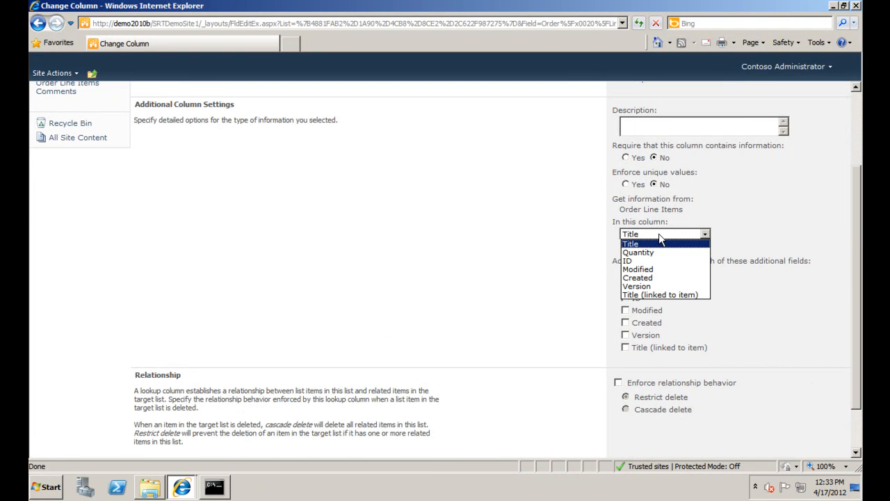
left_click(660, 236)
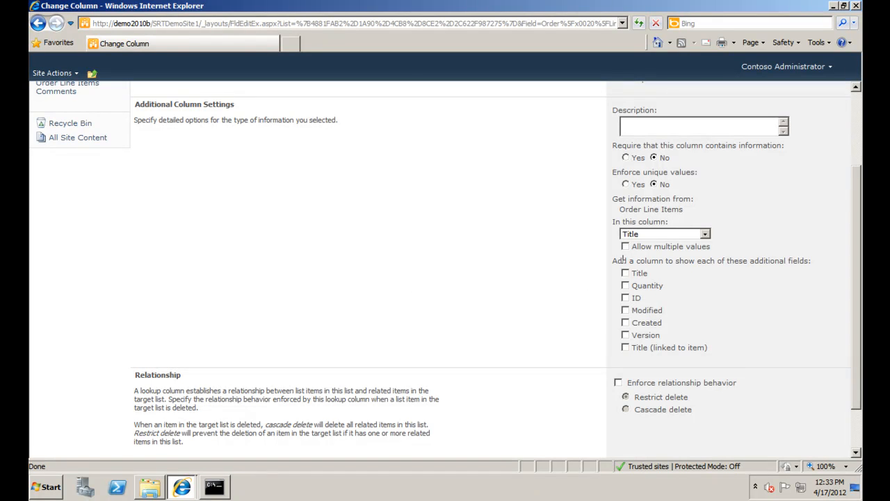
left_click(672, 236)
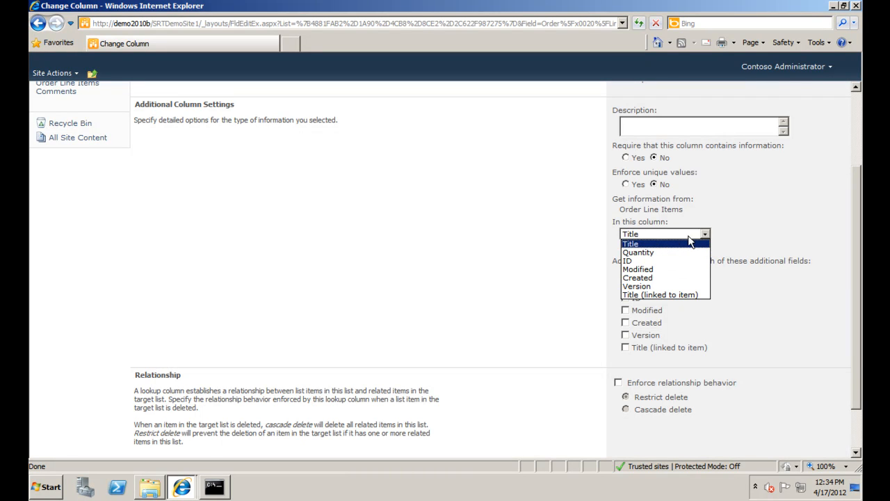
left_click(640, 243)
left_click(284, 195)
scroll(298, 198, "up", 3)
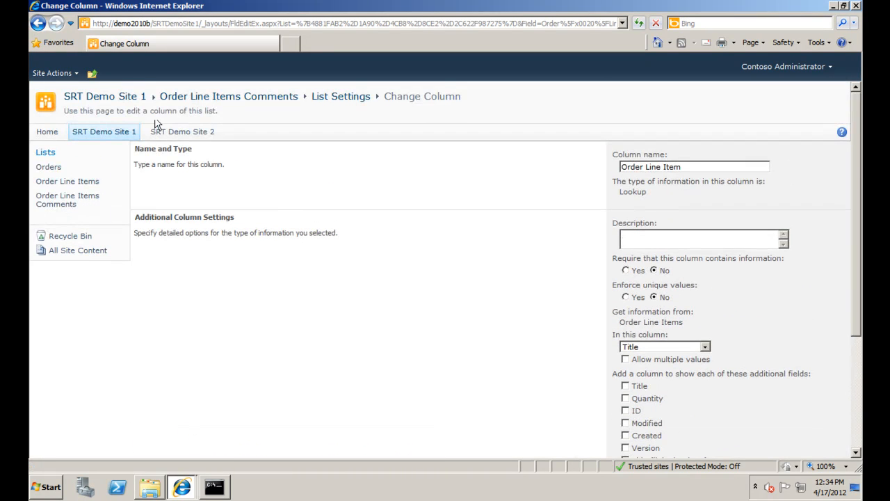
- Return to the SharePoint Relational Tabs configuration page and read the fix instructions for the excluded Order Line Items Comments lookup
left_click(68, 76)
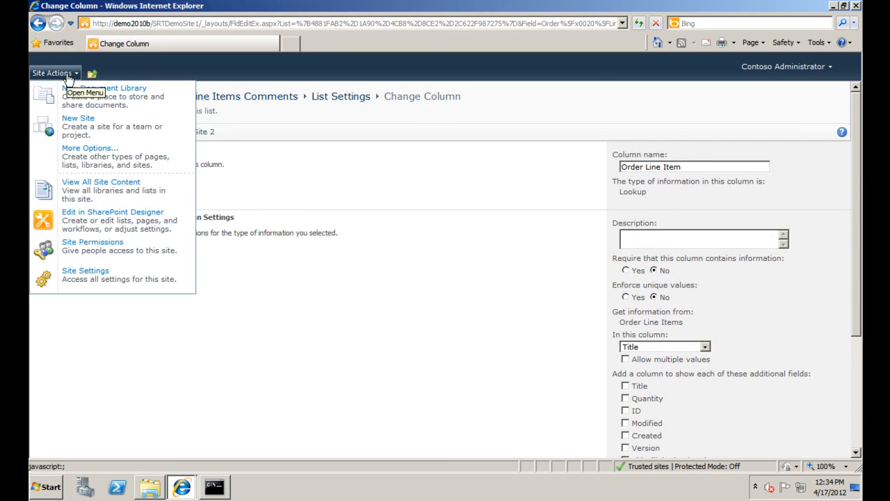
left_click(105, 280)
left_click(258, 329)
scroll(350, 355, "down", 2)
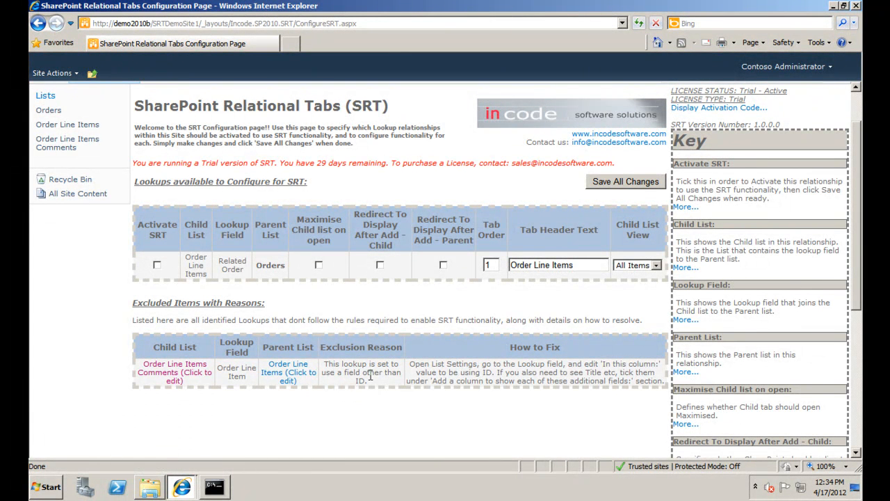
left_click_drag(410, 364, 667, 381)
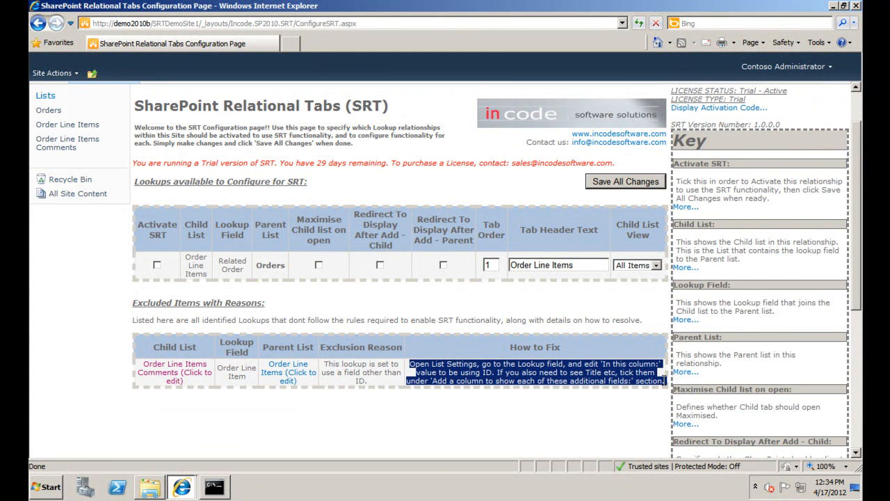
left_click(263, 436)
- From the excluded Order Line Items Comments entry, set its Order Line Item lookup column to use ID, save it and close the settings window
left_click(162, 375)
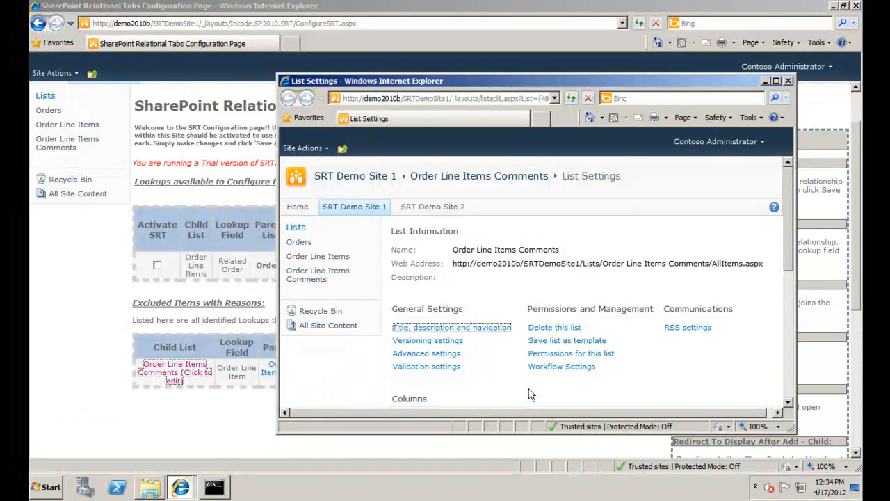
scroll(528, 394, "down", 5)
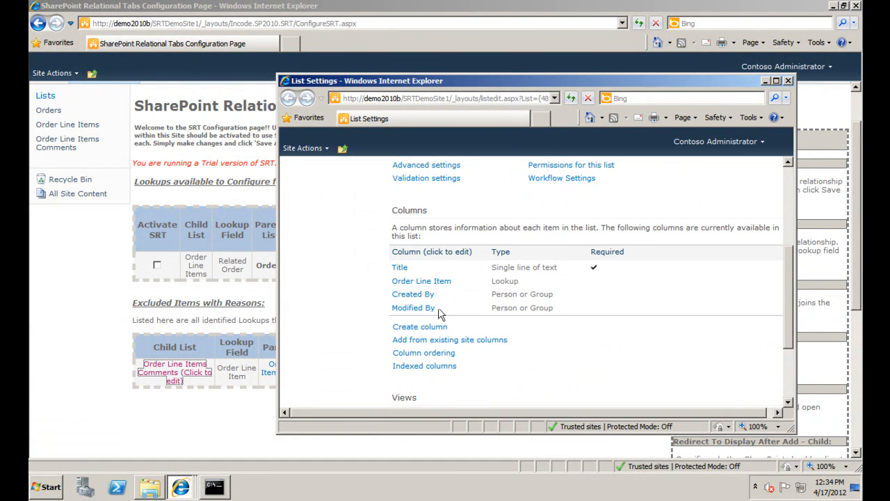
left_click(423, 281)
scroll(654, 343, "down", 3)
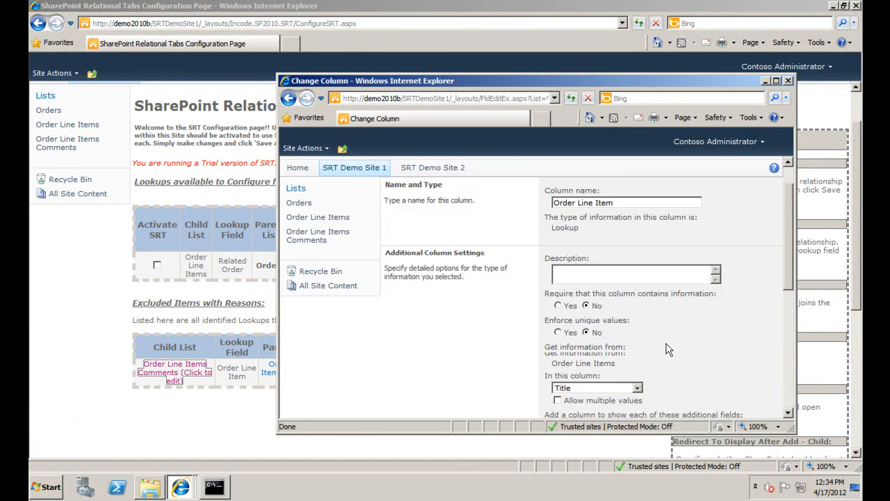
left_click(596, 304)
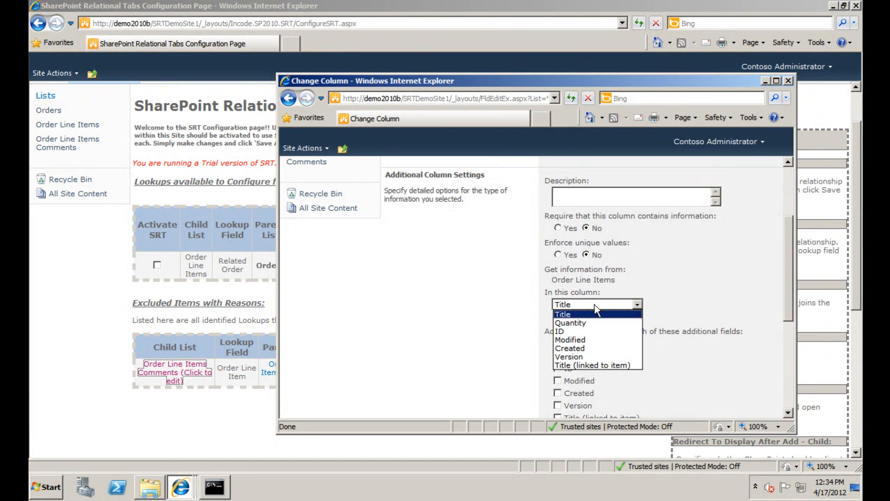
left_click(584, 331)
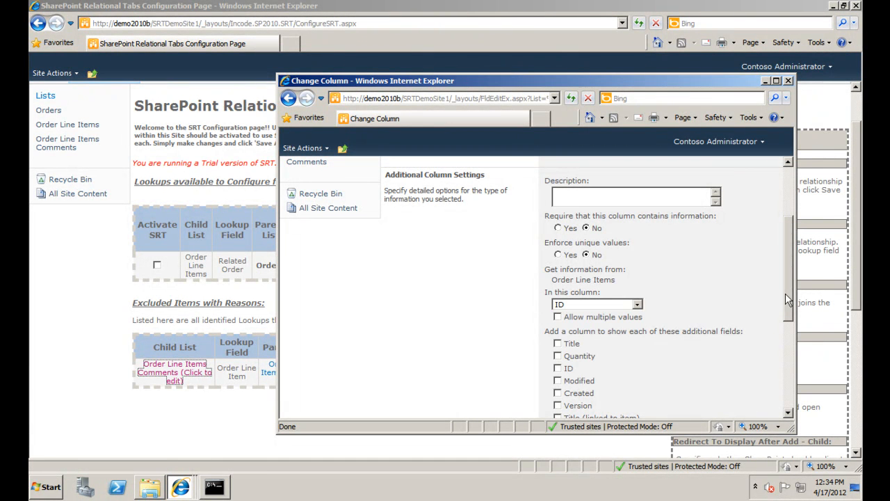
left_click_drag(785, 293, 787, 393)
left_click(632, 380)
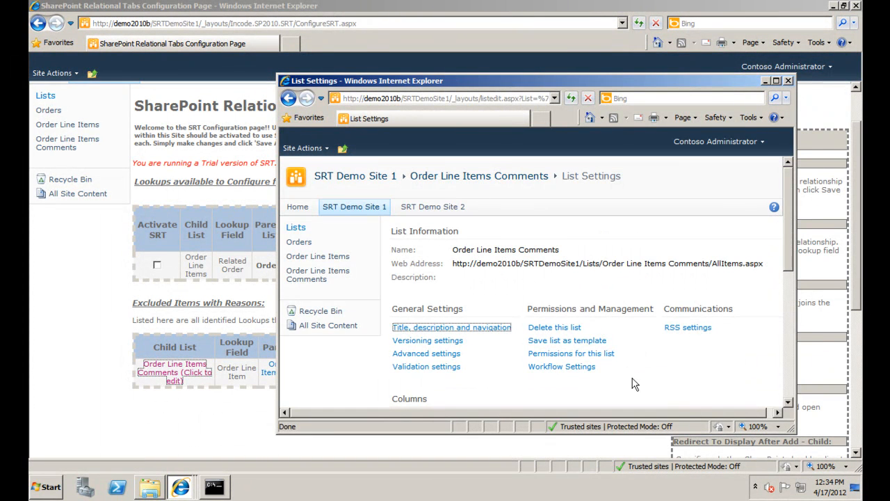
left_click(788, 81)
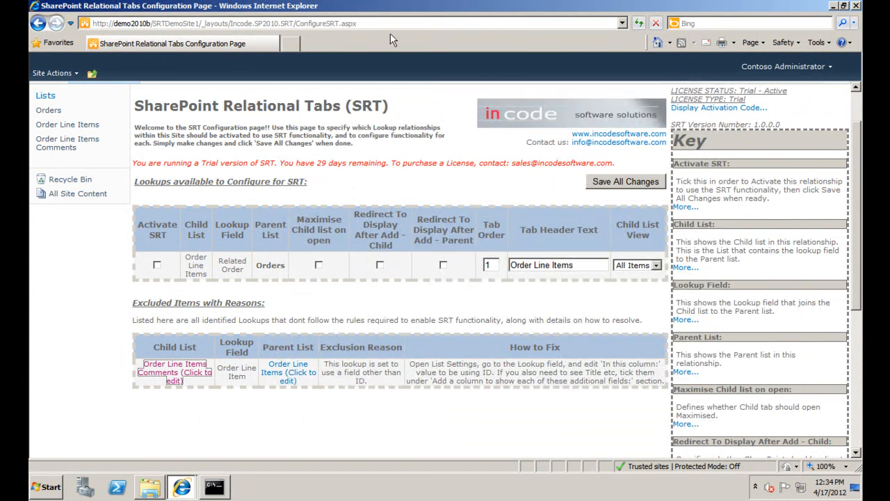
- Reload the configuration page, activate SRT for the Order Line Items Comments and Order Line Items lookups, and save all changes
left_click(365, 23)
key("Return")
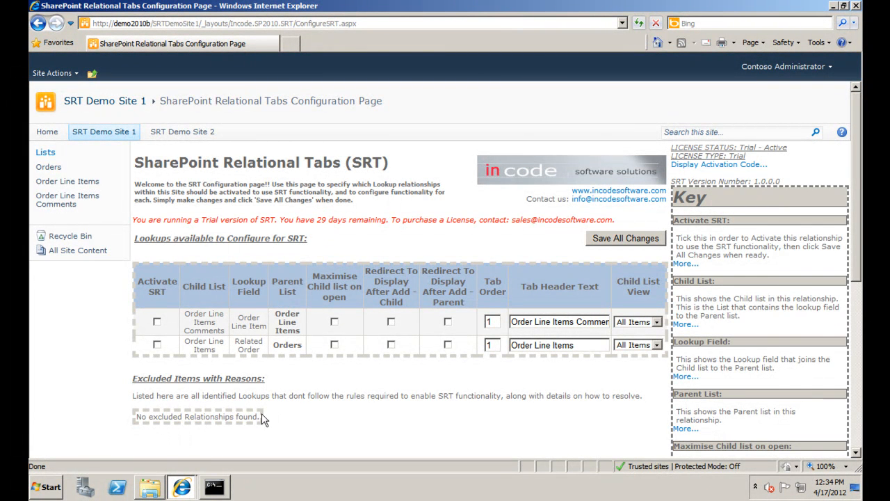
left_click(158, 323)
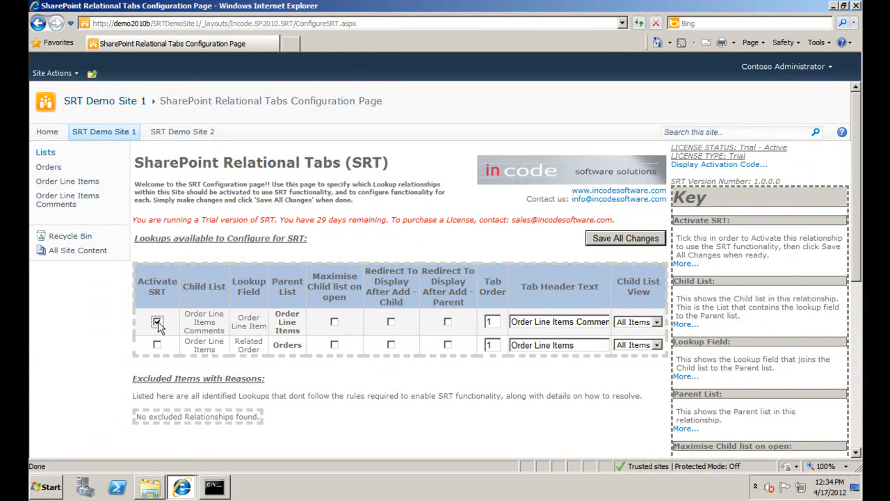
left_click(157, 345)
left_click(633, 244)
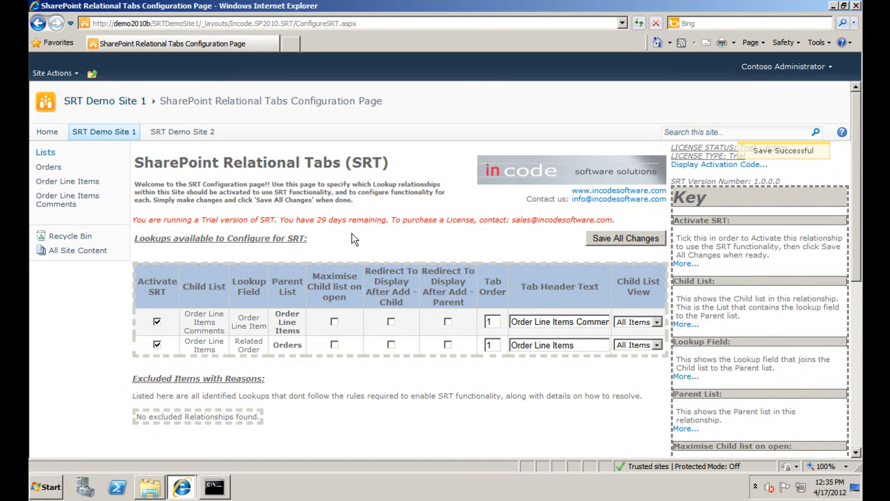
- Add a new item titled "Order 1" to the Orders list and save it
left_click(49, 167)
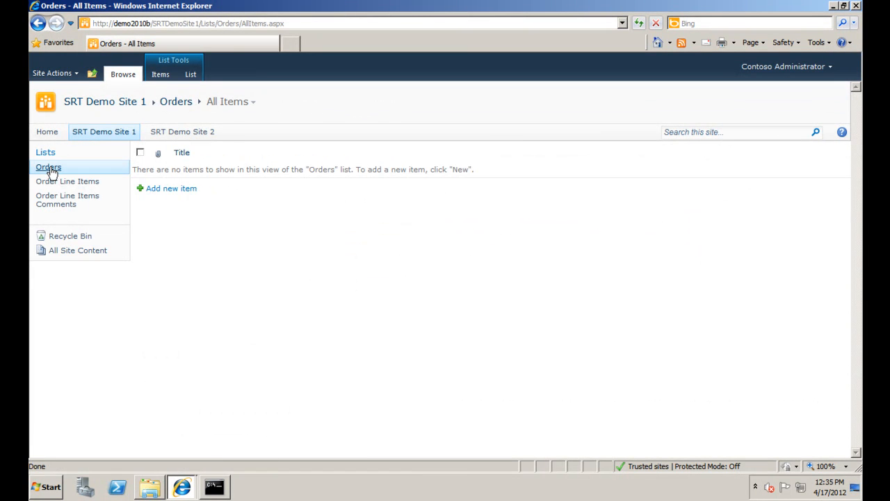
left_click(180, 189)
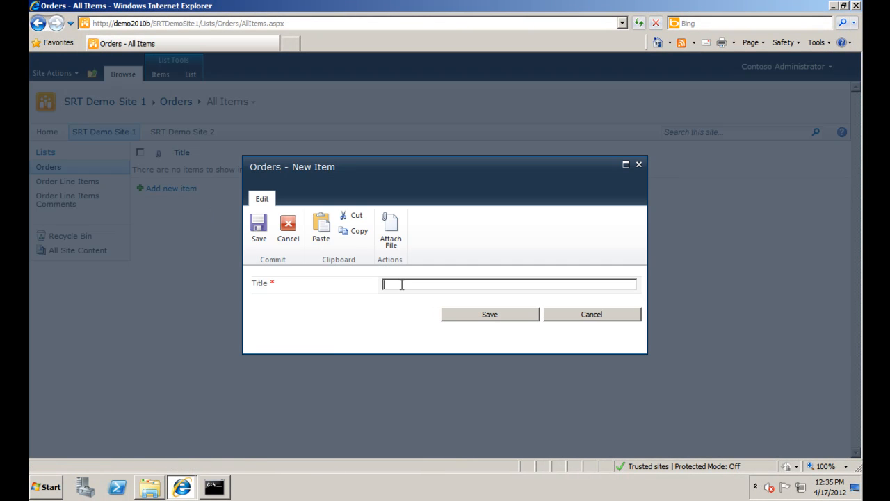
type("Order1")
left_click(497, 317)
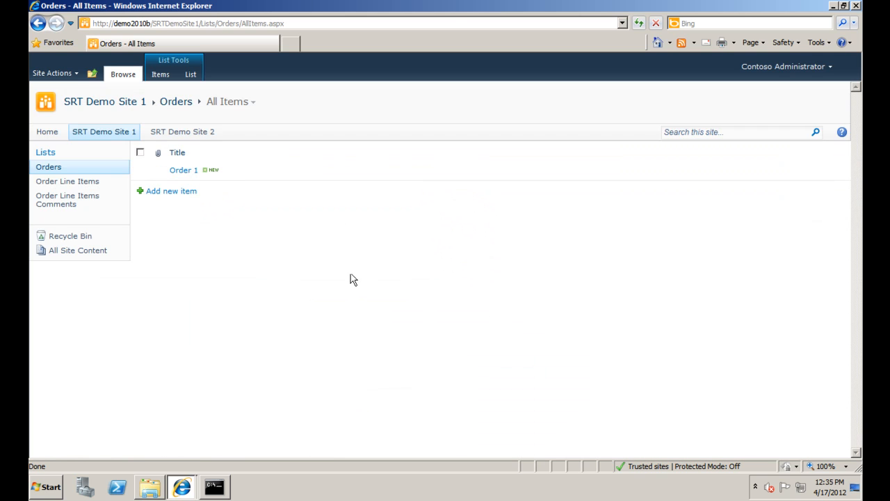
- Open Order 1 and add a related order line item titled "Line Item 1" with price 10 and quantity 100, and save it
left_click(185, 171)
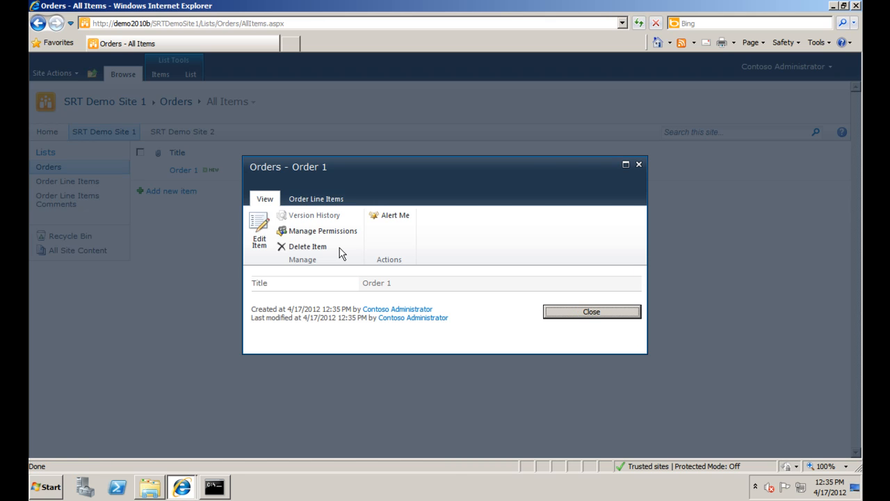
left_click(316, 198)
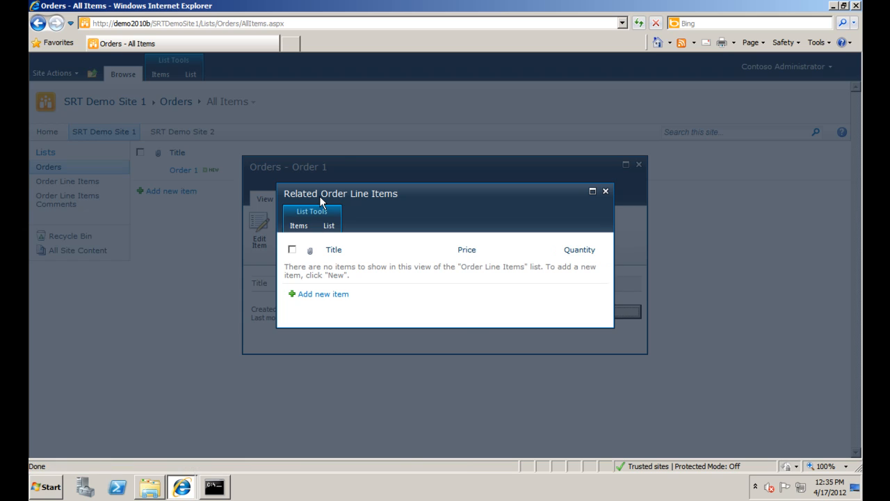
left_click(331, 296)
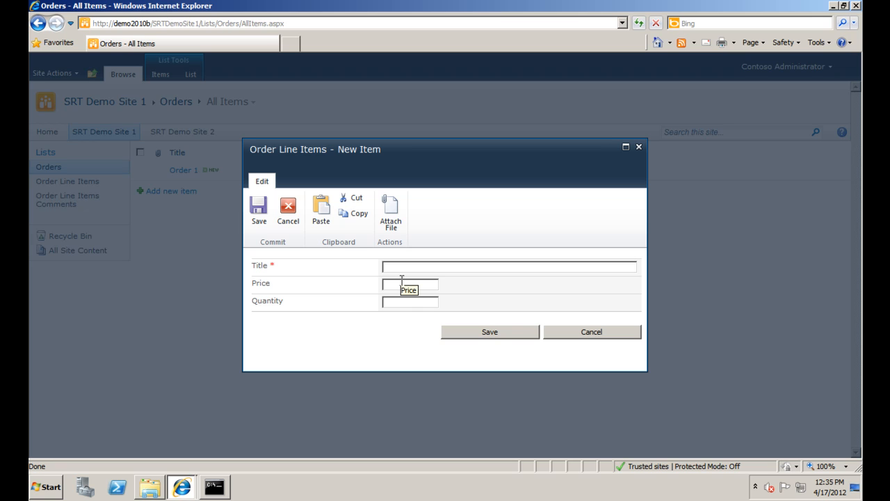
type("Line Item 1")
left_click(403, 285)
type("10")
left_click(421, 302)
type("100")
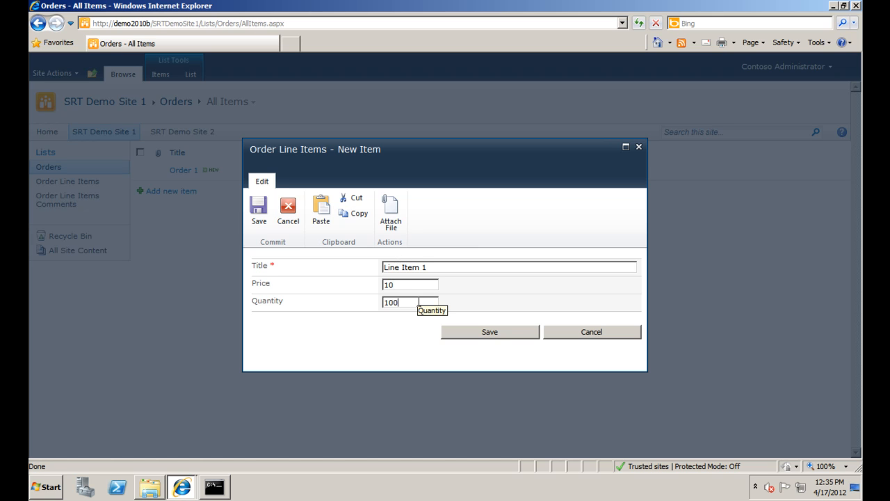
left_click(490, 332)
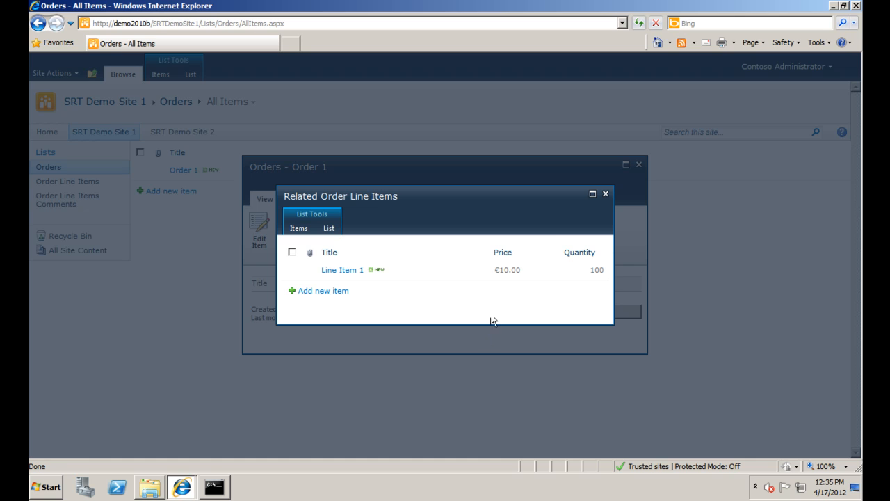
- Close the related line items and Order 1 windows, and view the blank new order form before cancelling it
left_click(605, 196)
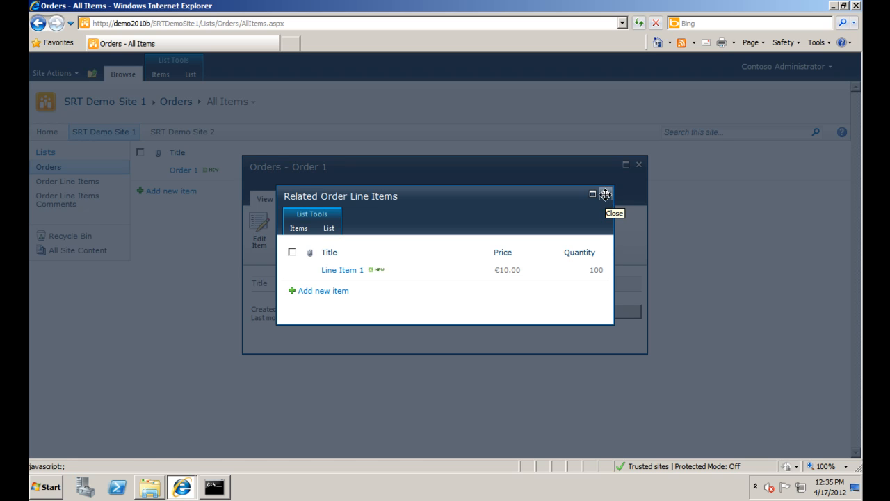
left_click(639, 164)
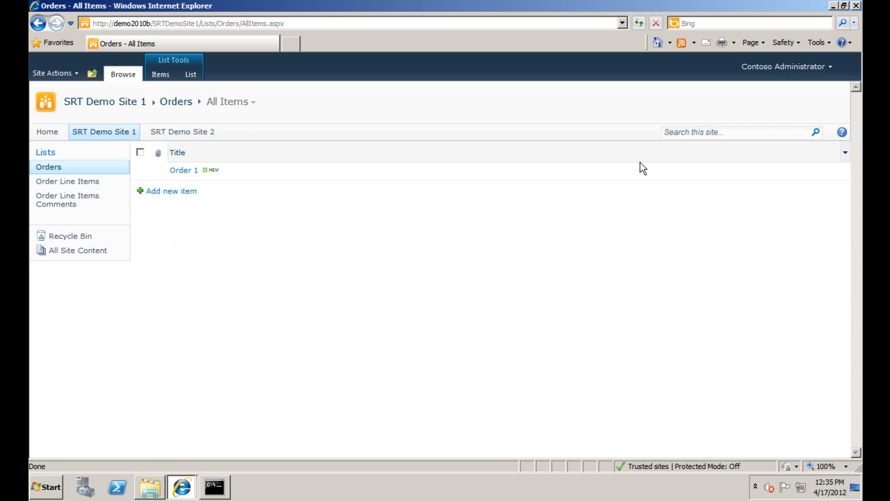
left_click(183, 193)
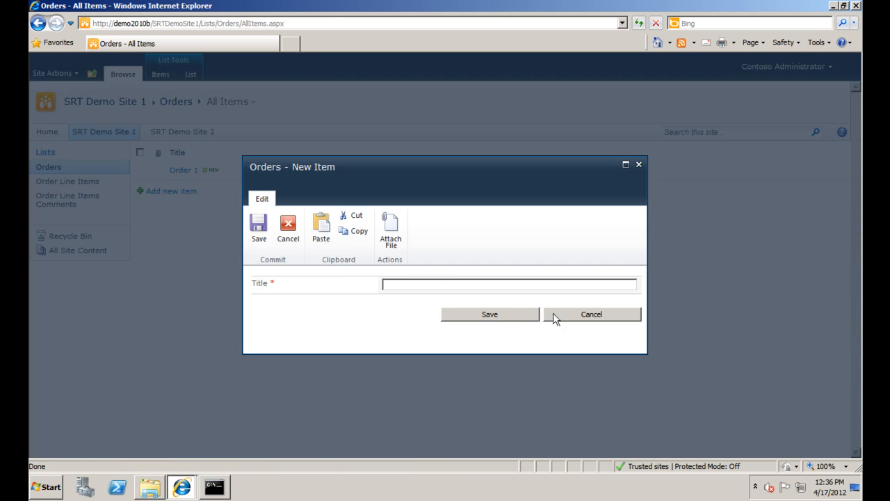
left_click(584, 317)
- On the SharePoint Relational Tabs configuration page, enable Redirect To Display After Add - Parent for the Order Line Items lookup and save all changes
left_click(71, 74)
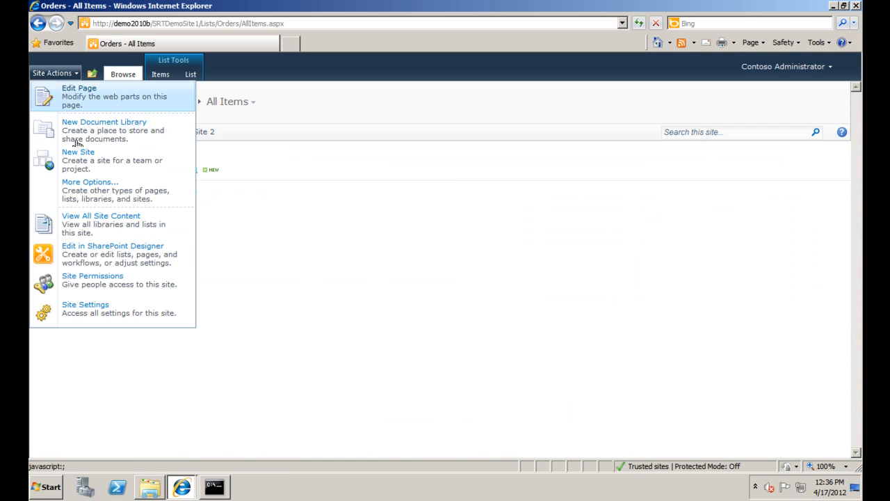
left_click(127, 304)
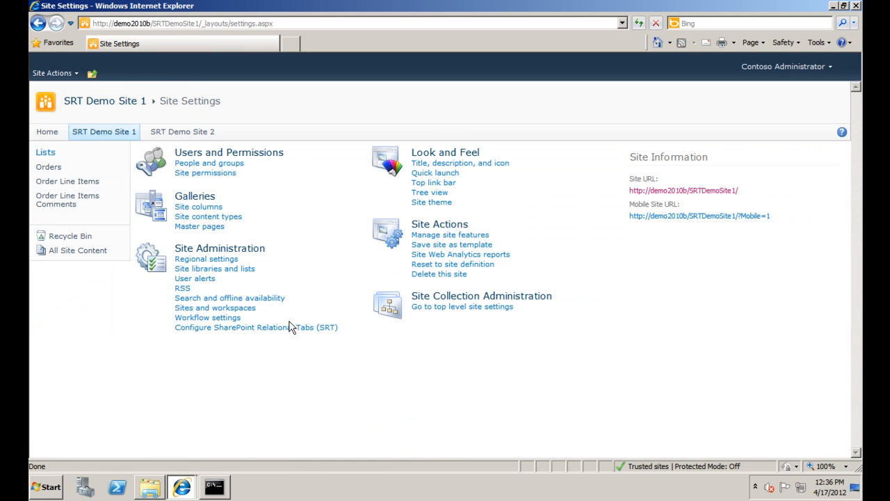
left_click(293, 327)
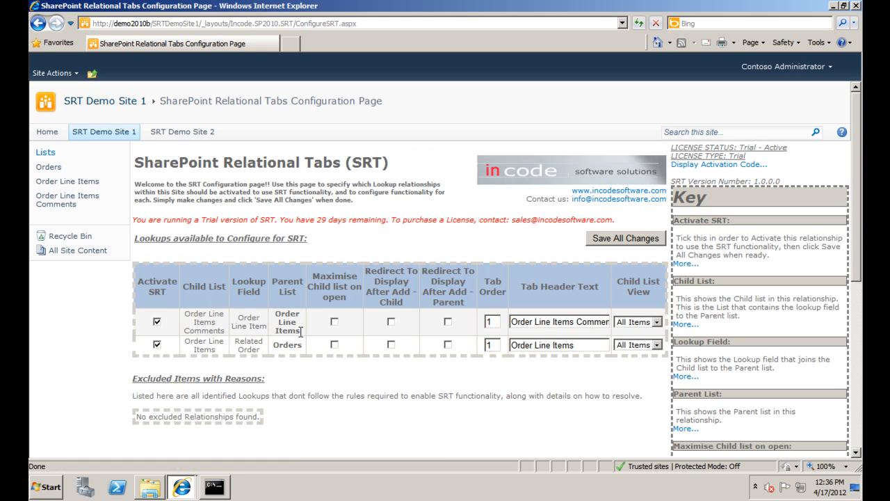
left_click(335, 322)
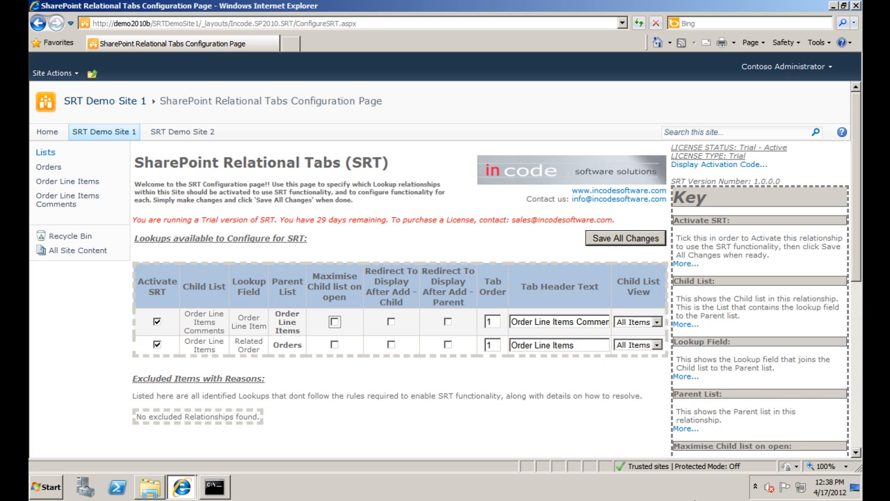
left_click(448, 345)
left_click(619, 238)
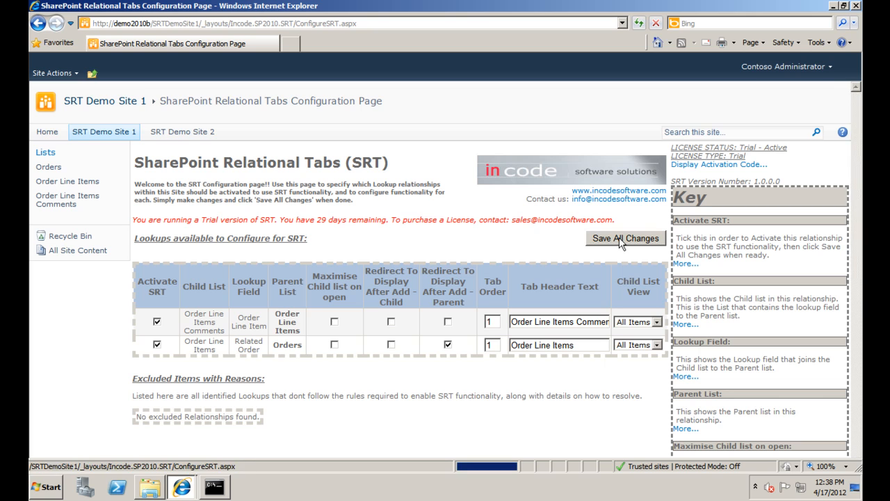
- Add a new item titled "Order 2" to the Orders list and save it
left_click(59, 172)
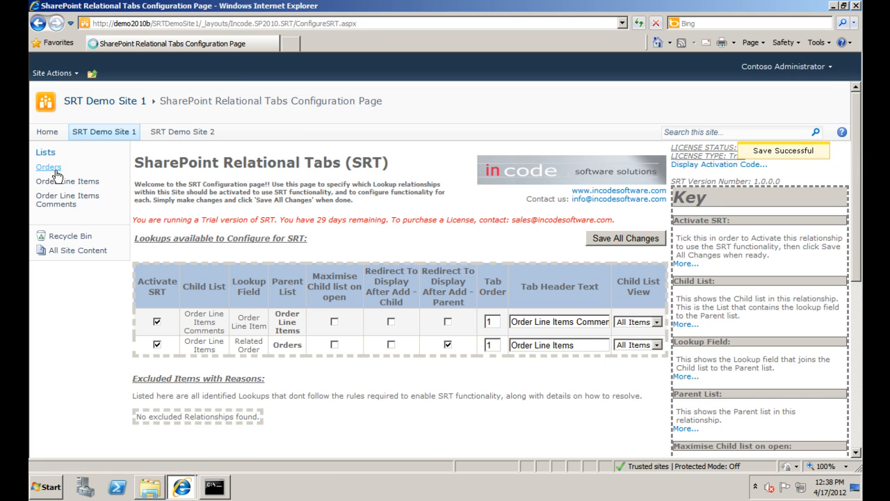
left_click(172, 191)
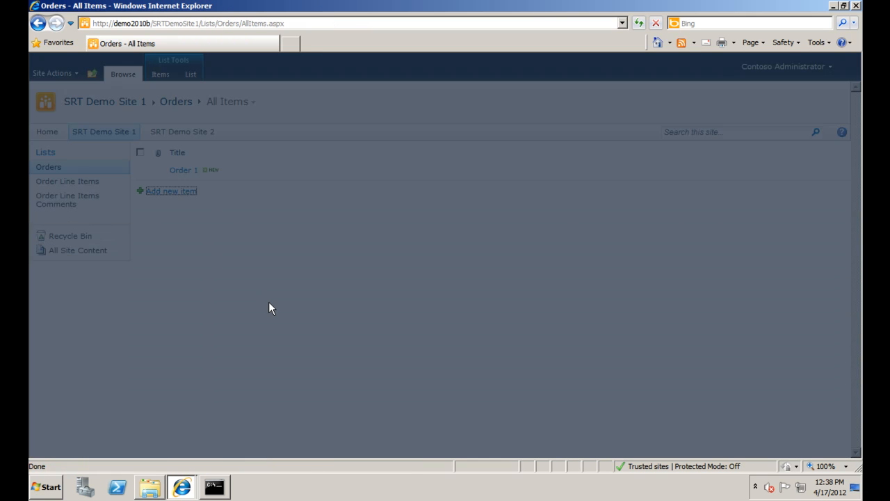
type("Order 2")
left_click(521, 315)
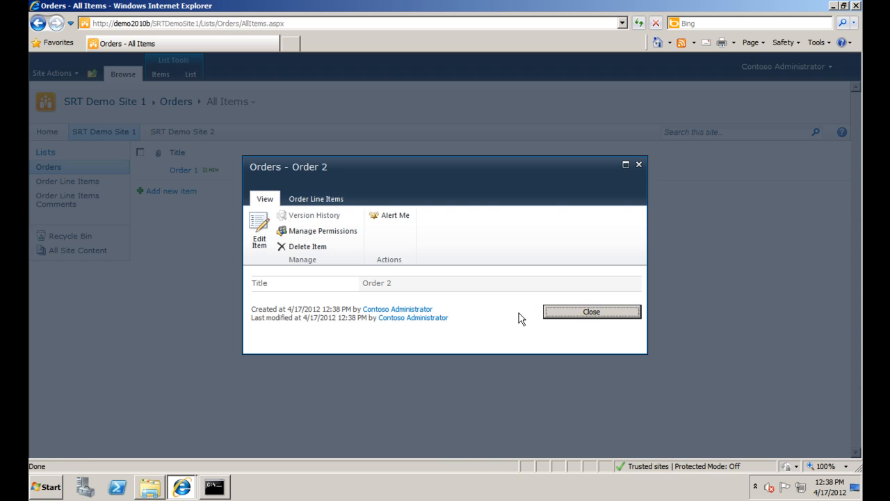
- Add related order line items titled "Line 1" and "Line 2" to Order 2, and close its windows
left_click(325, 197)
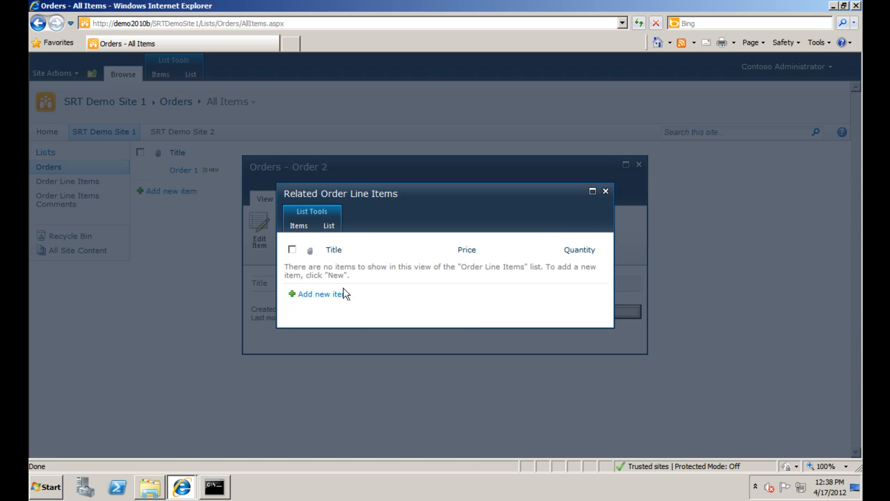
left_click(336, 295)
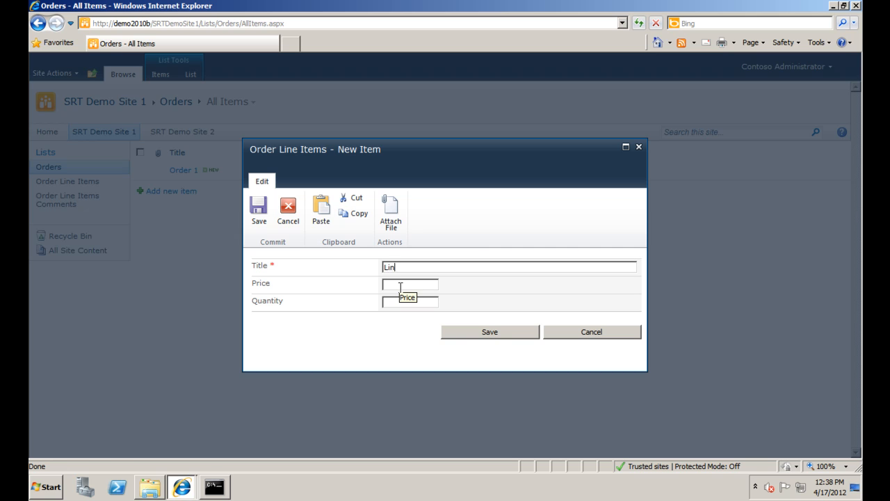
left_click(495, 334)
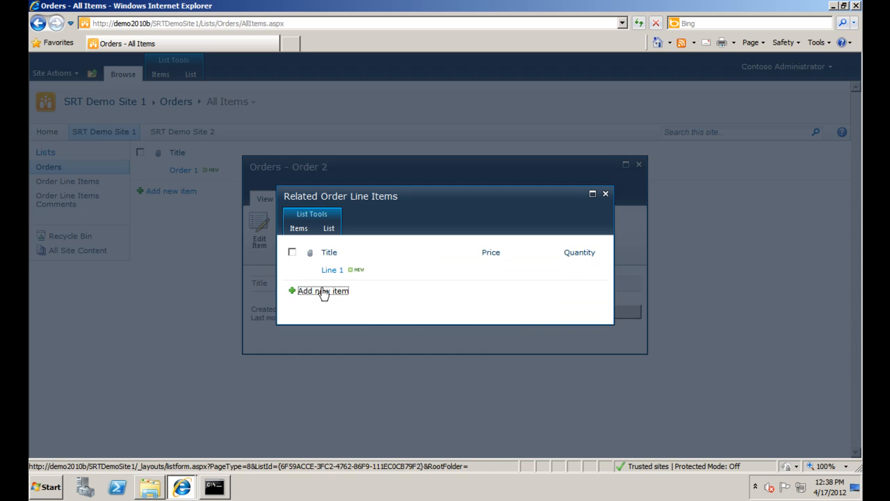
left_click(324, 293)
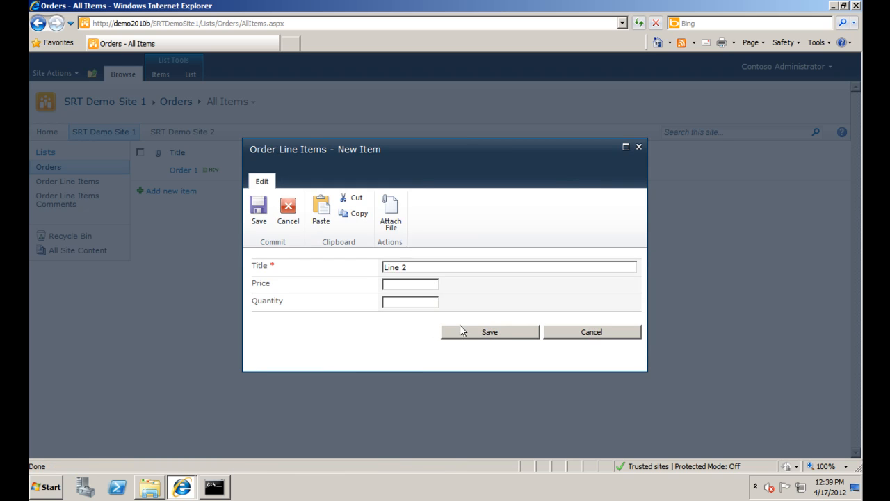
type("Line 2")
left_click(485, 332)
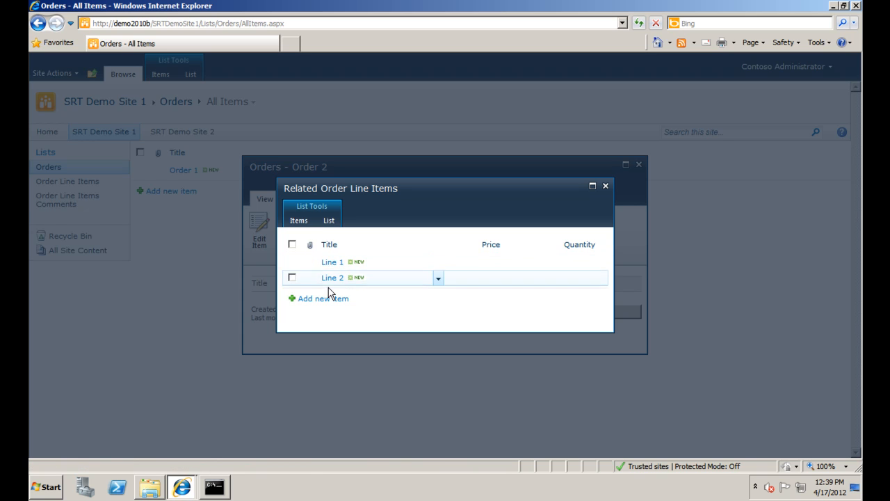
left_click(605, 185)
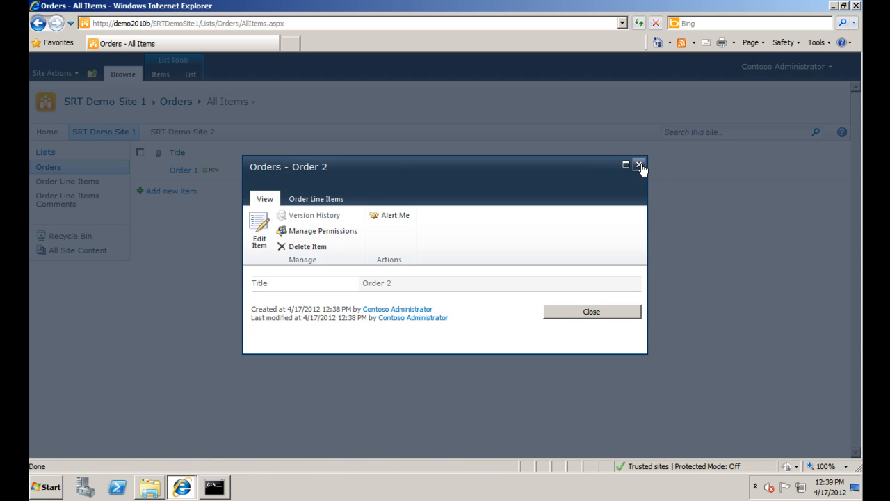
left_click(639, 165)
- On the SharePoint Relational Tabs configuration page, enable Redirect To Display After Add - Child for the Order Line Items lookup and save all changes
left_click(70, 73)
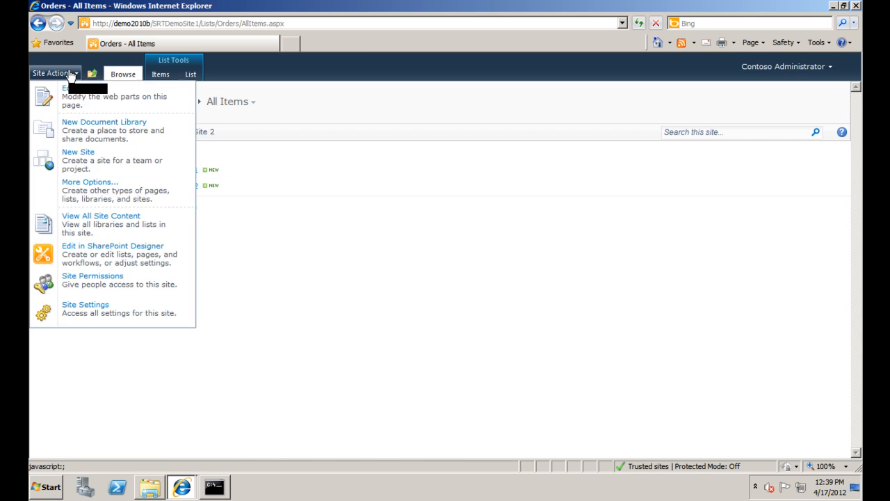
left_click(103, 309)
left_click(304, 328)
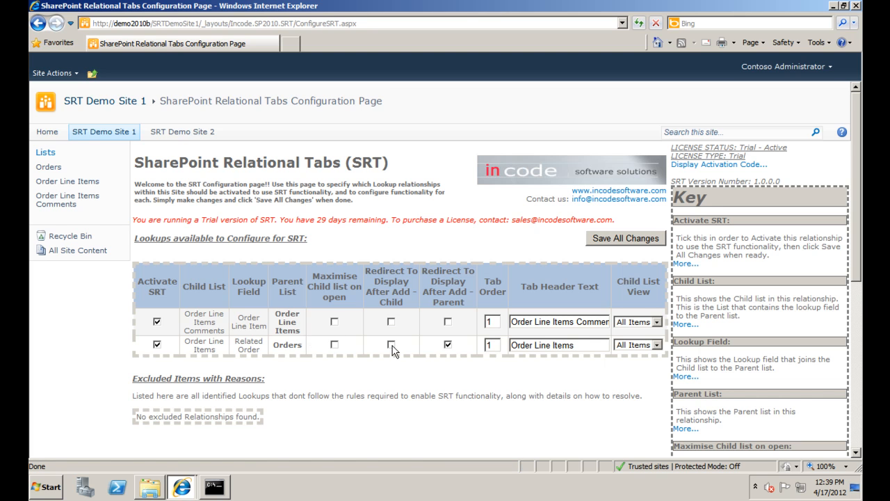
left_click(392, 344)
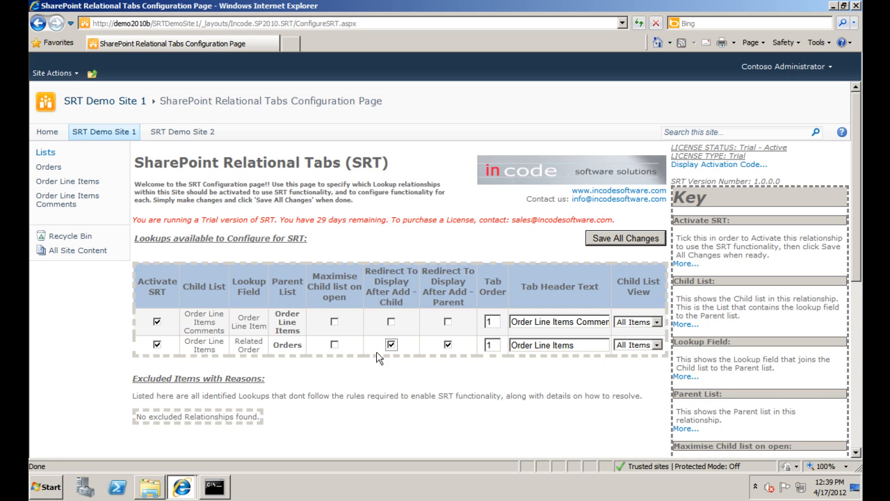
left_click(618, 243)
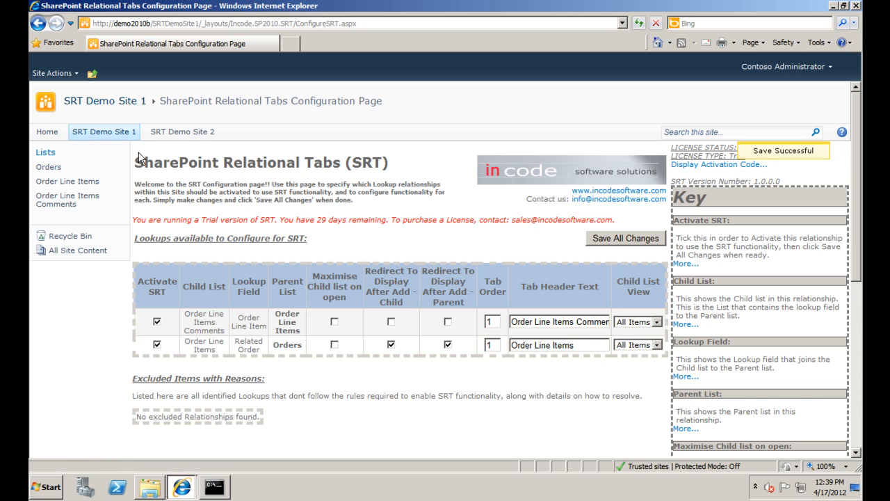
- Add a new item titled "Order 3" to the Orders list and save it
left_click(50, 167)
left_click(182, 206)
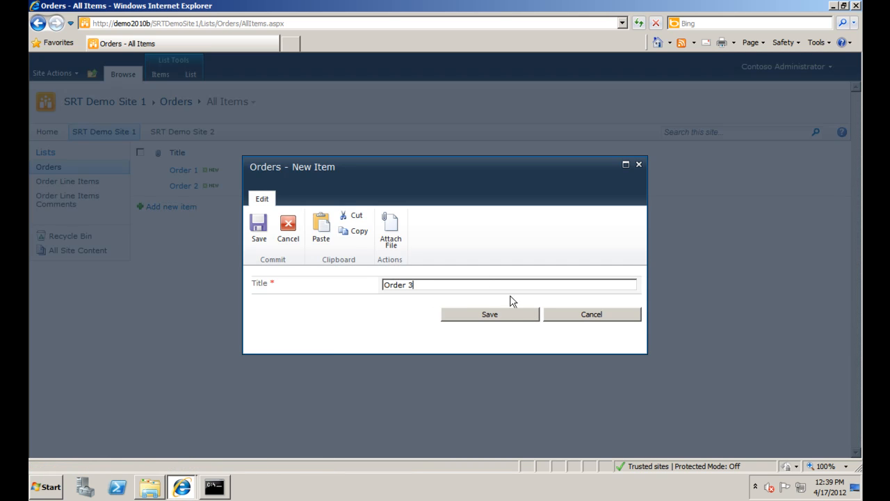
left_click(493, 315)
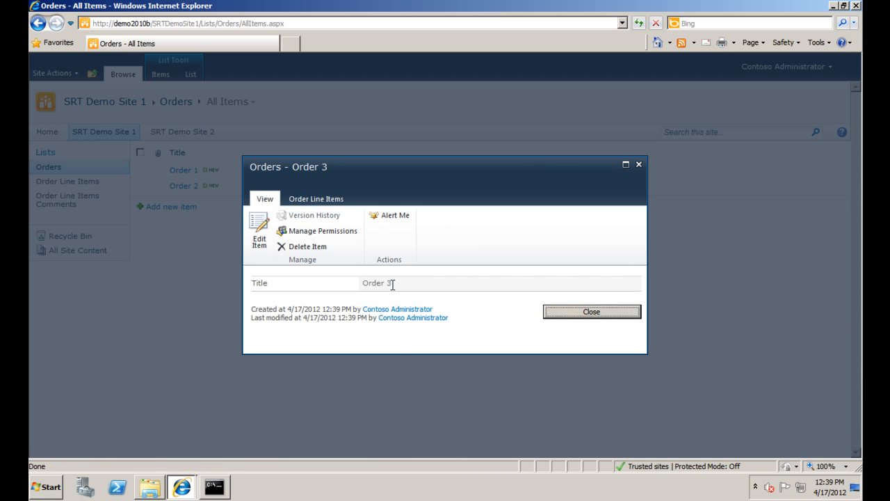
- Add a related order line item titled "Line 1" to Order 3 and save it
left_click(317, 198)
left_click(335, 295)
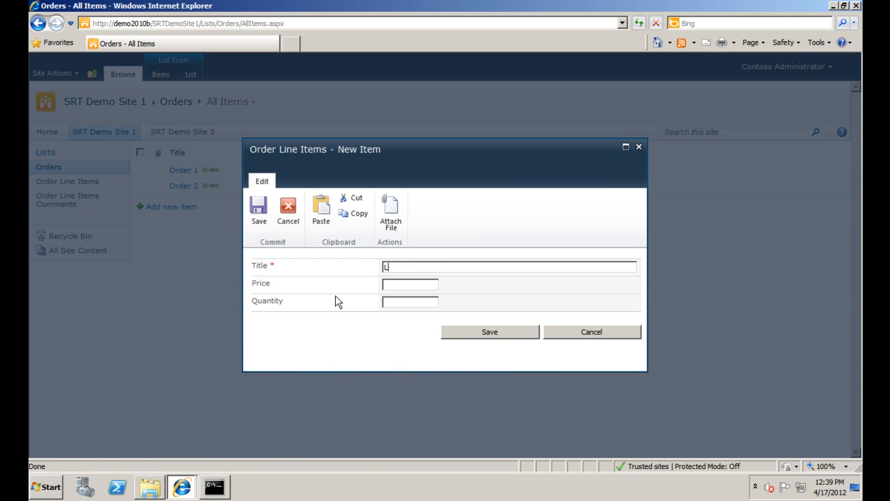
left_click(394, 267)
type("e 1")
left_click(487, 332)
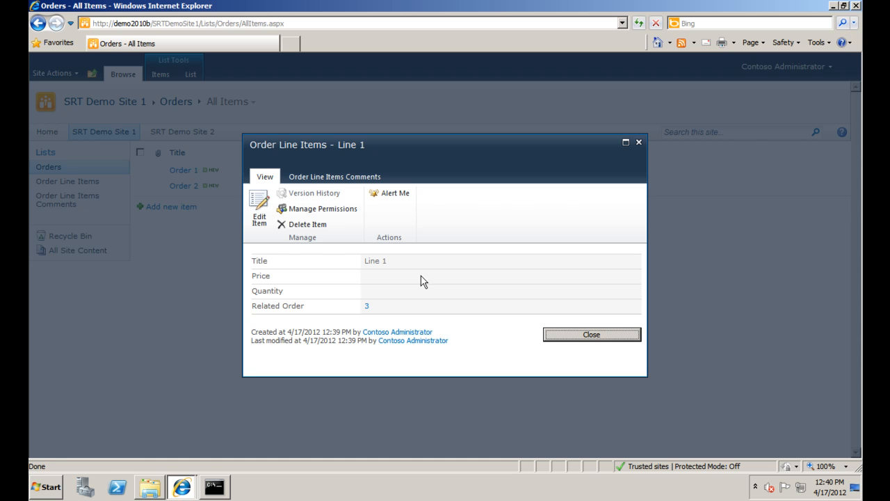
- Add a related comment titled "Ensure boxed well" to Order 3's Line 1, save it, and close the comments and line item windows
left_click(355, 176)
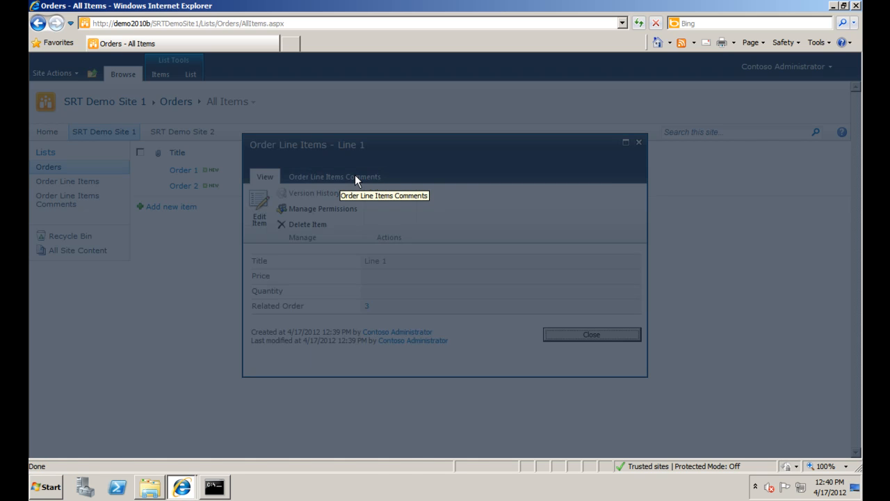
left_click(327, 295)
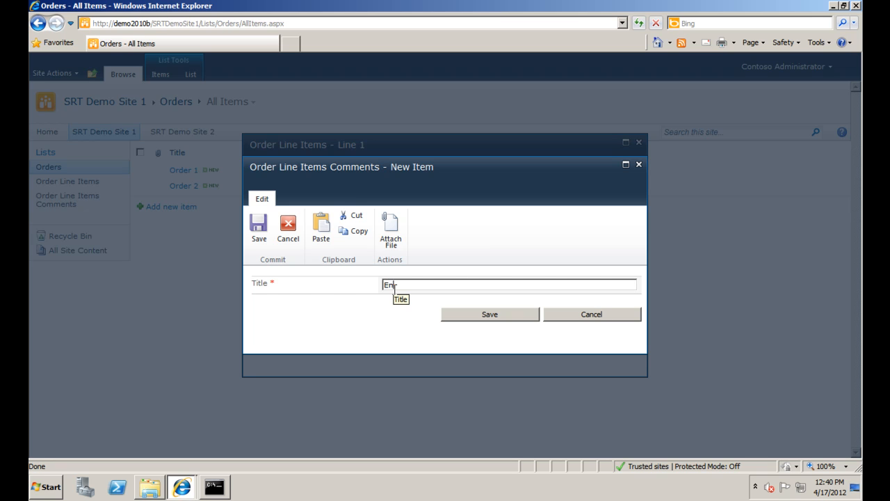
type("Ensure boxed well")
left_click(482, 316)
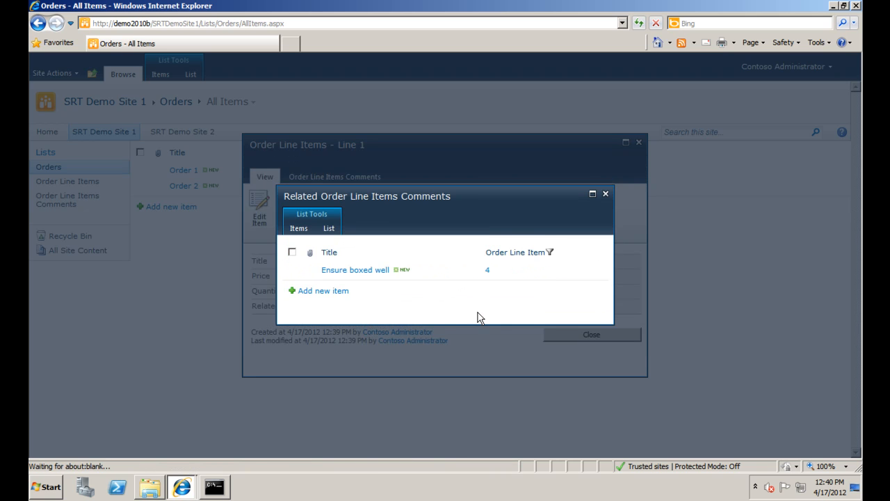
left_click(605, 193)
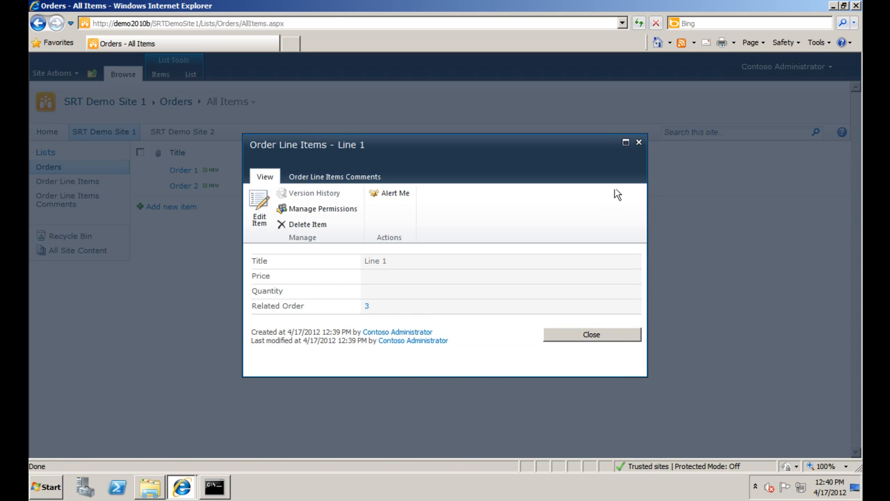
left_click(639, 143)
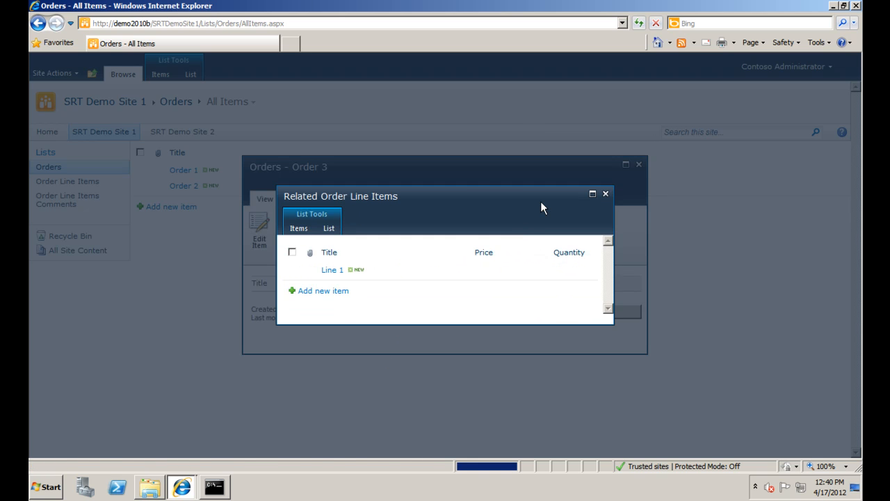
- Close Order 3, review Order 1's related line items and the comments related to its Line Item 1, and close all windows
left_click(606, 194)
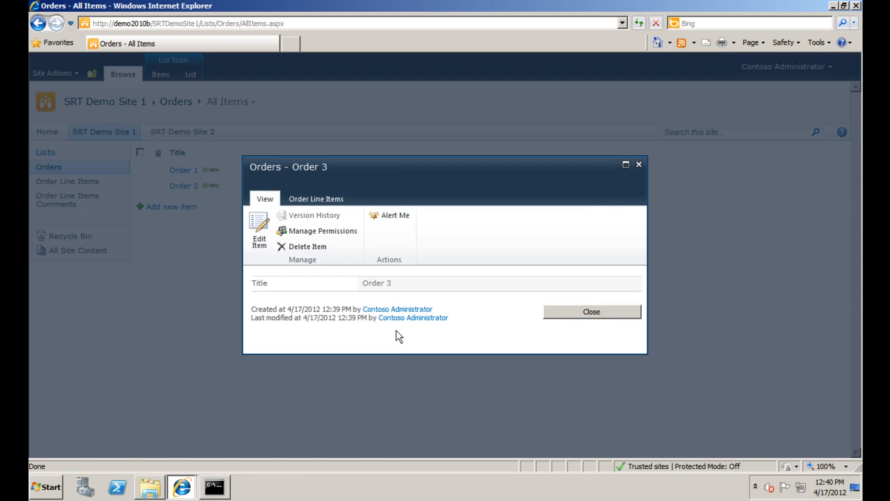
left_click(638, 164)
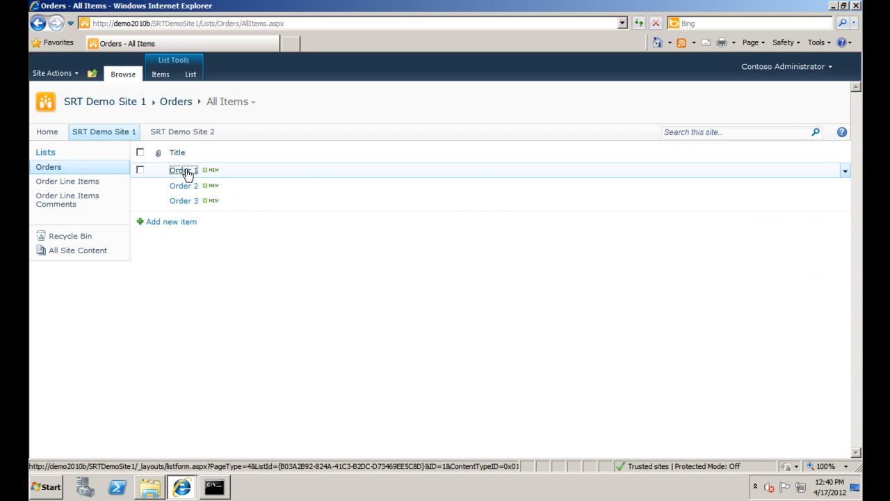
left_click(179, 171)
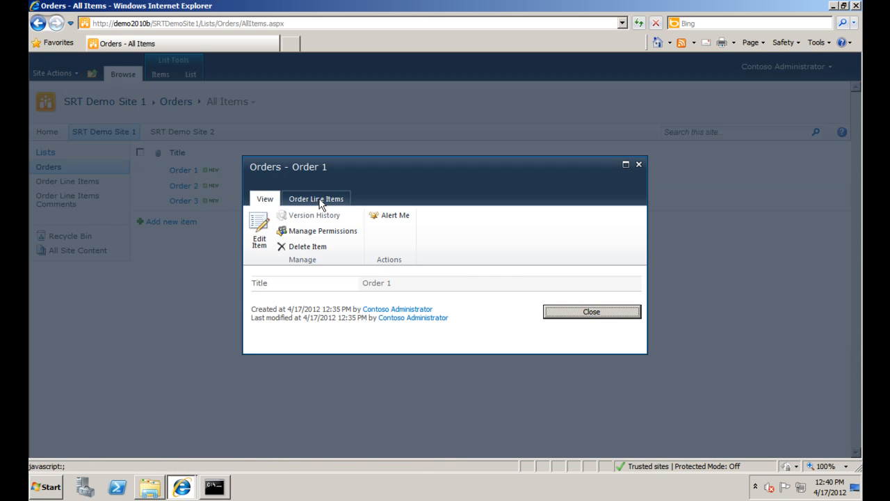
left_click(319, 199)
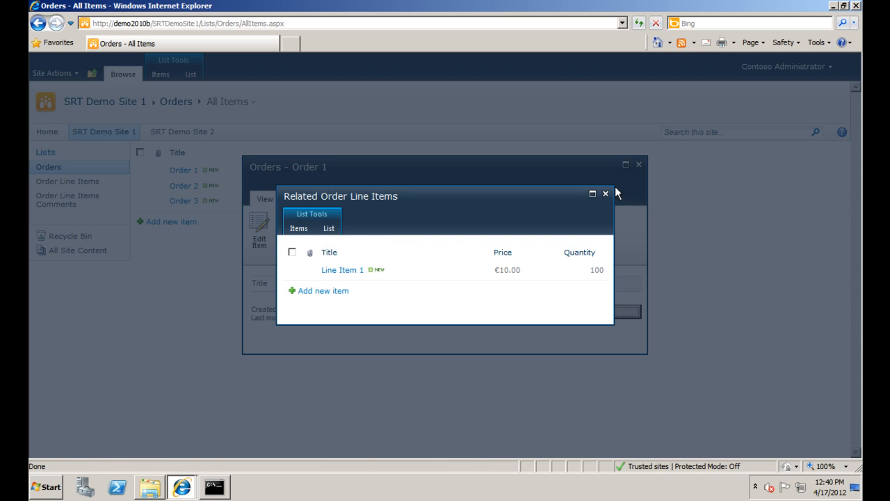
left_click(340, 271)
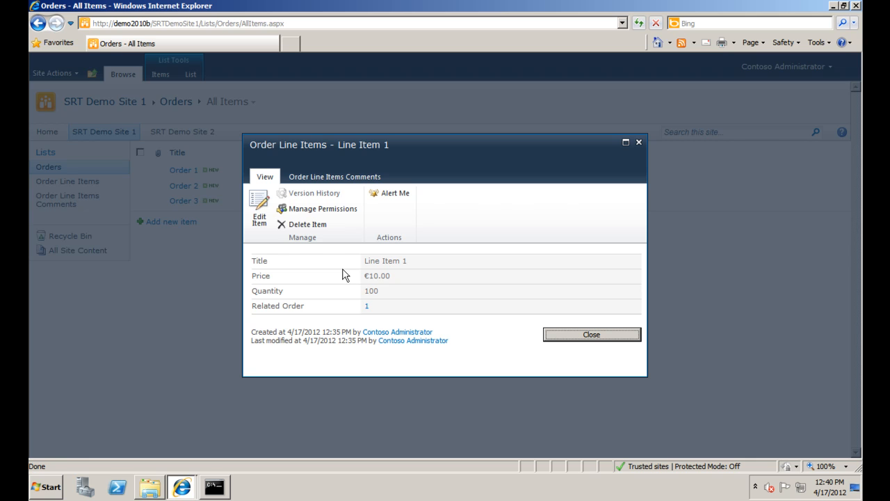
left_click(356, 178)
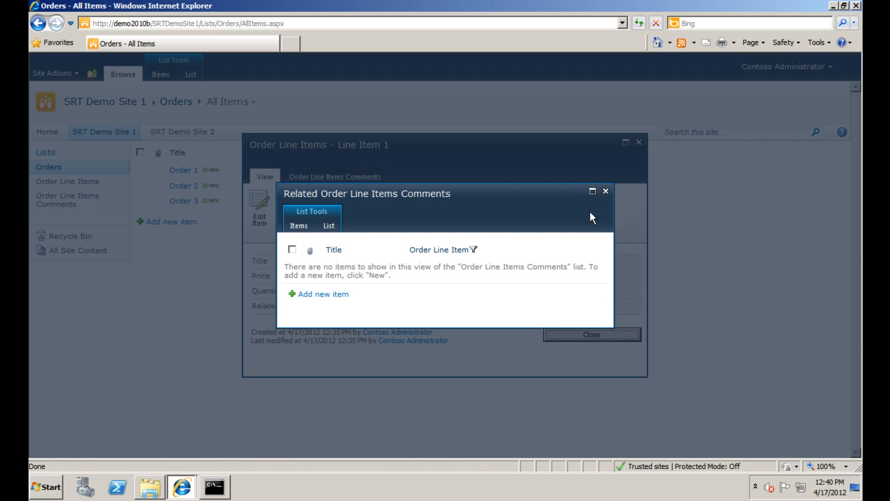
left_click(605, 191)
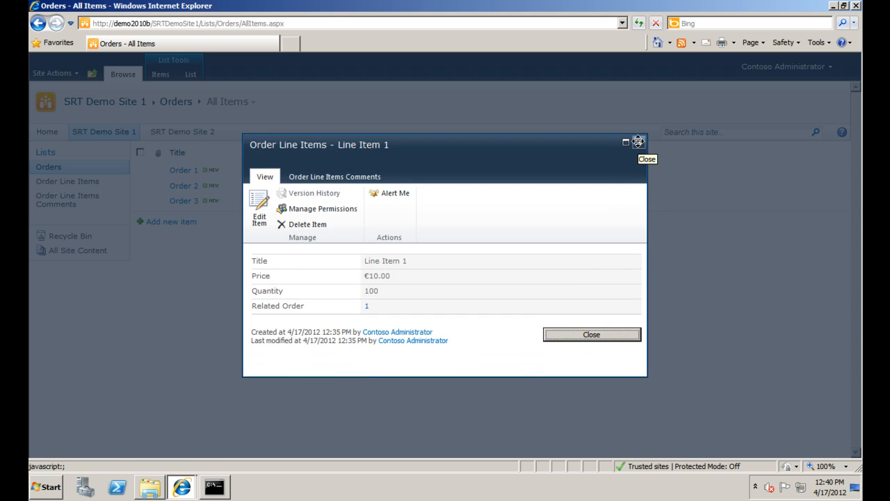
left_click(638, 141)
left_click(604, 194)
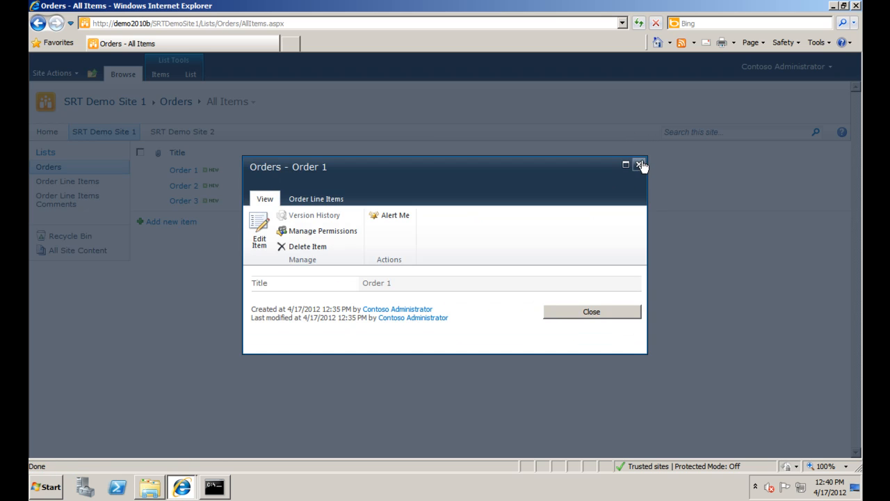
left_click(640, 165)
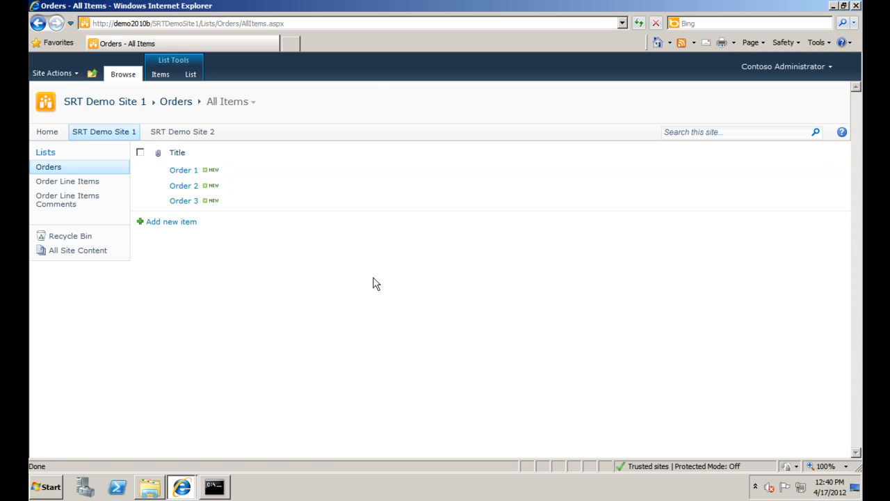
- On the SharePoint Relational Tabs configuration page, enable Maximise Child list on open for the Order Line Items lookup and save all changes
left_click(72, 76)
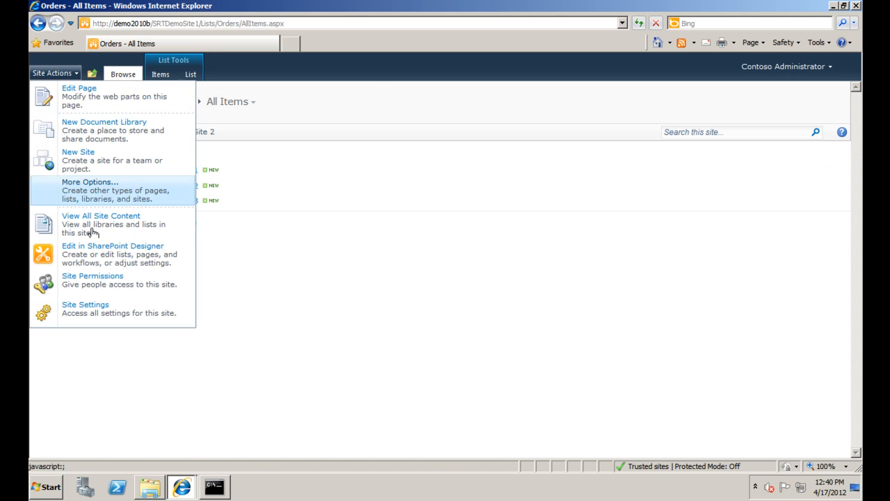
left_click(87, 307)
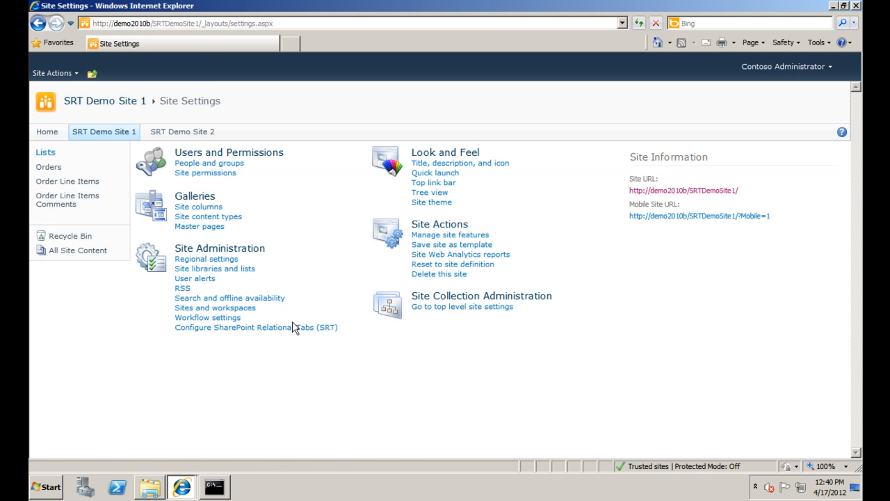
left_click(297, 328)
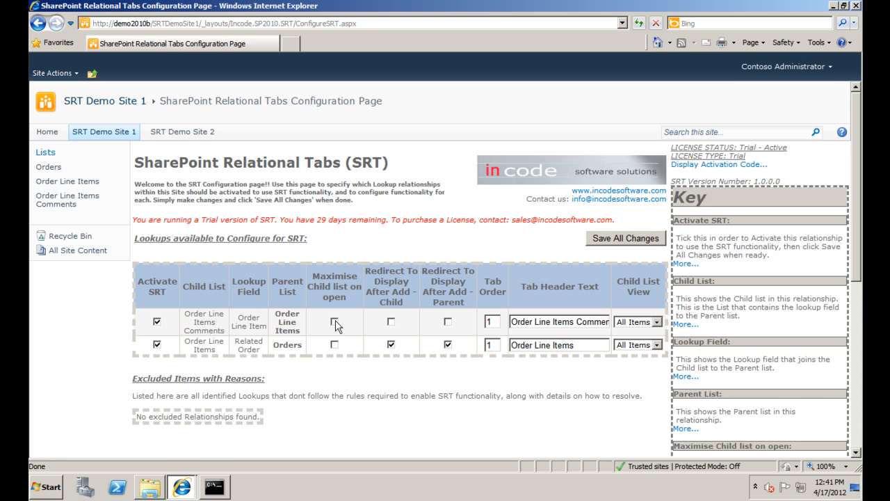
left_click(335, 345)
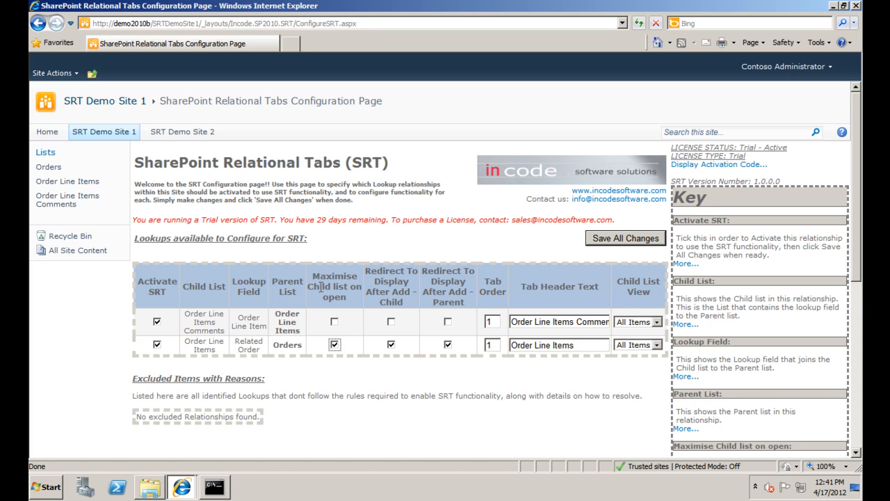
left_click(604, 238)
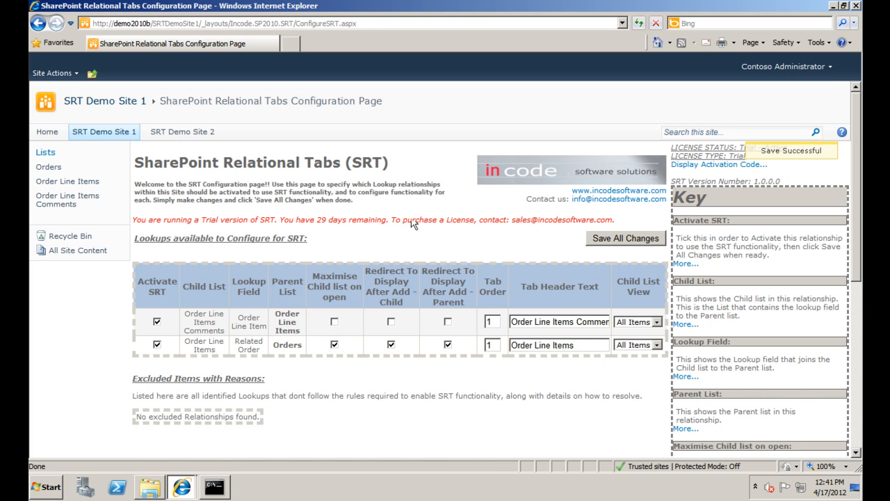
- Open Order 1's related line items from the Orders list, toggle the window between restored and maximised size, and close both windows
left_click(49, 167)
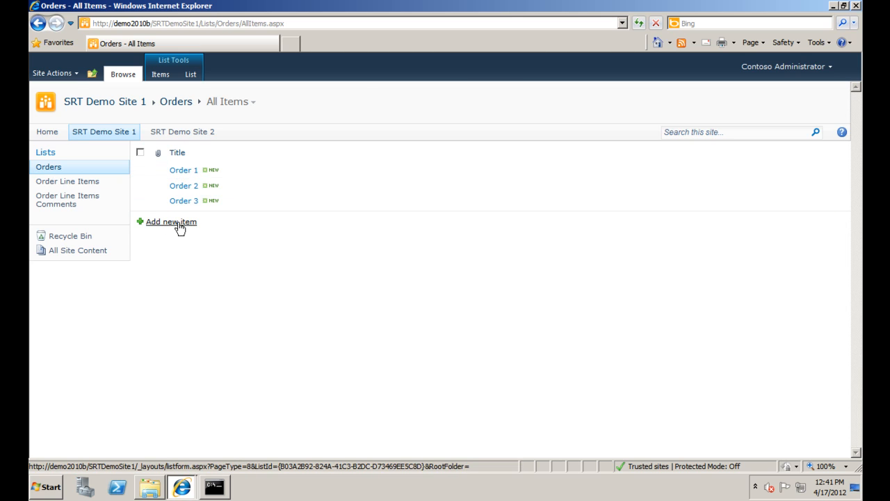
left_click(183, 170)
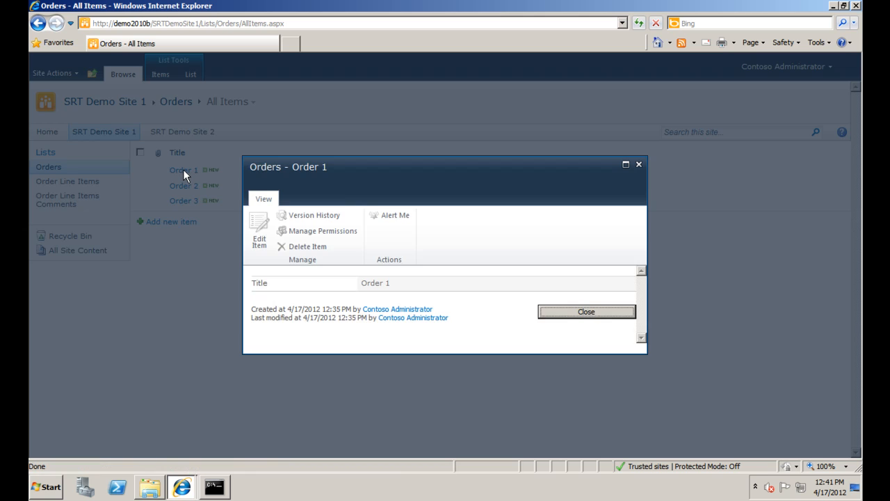
left_click(319, 199)
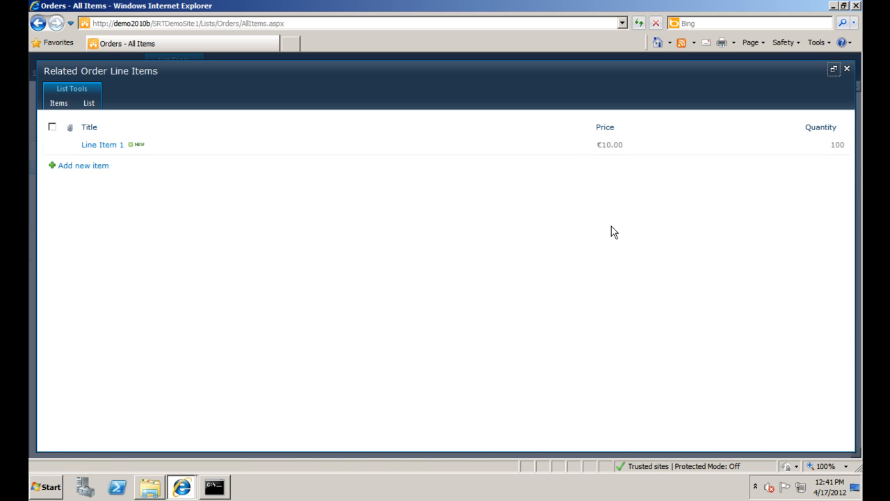
left_click(834, 69)
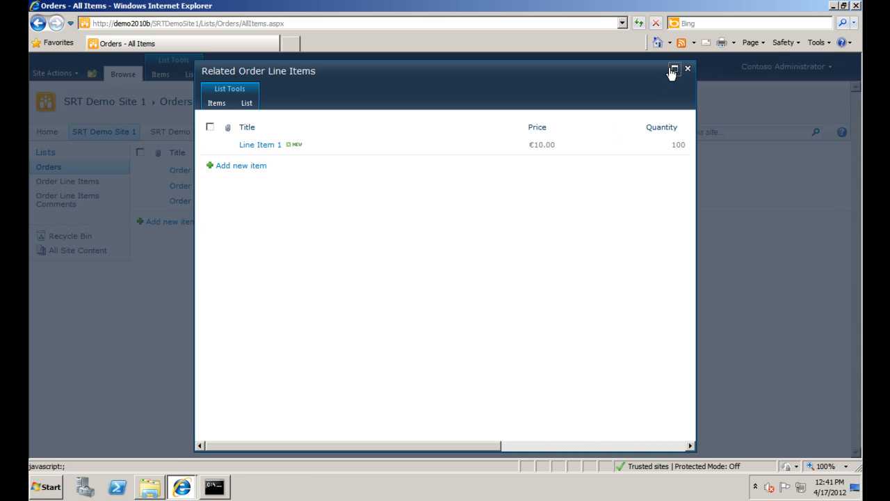
left_click(674, 68)
left_click(849, 69)
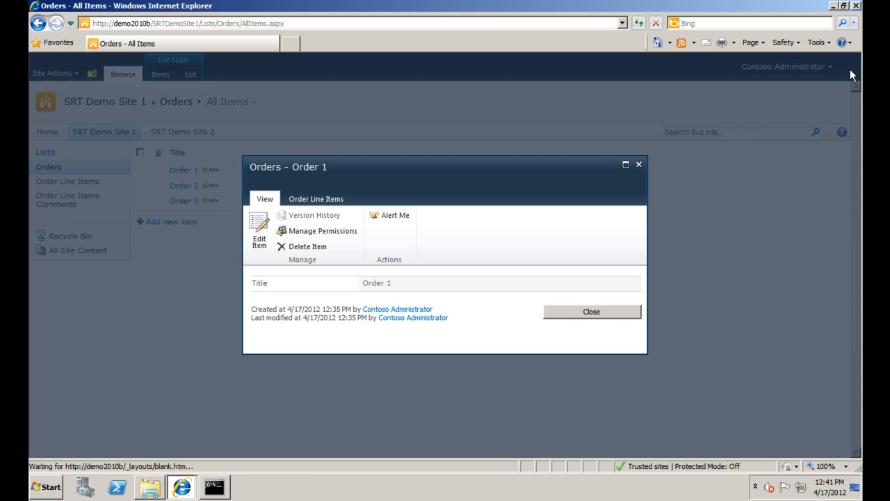
left_click(639, 167)
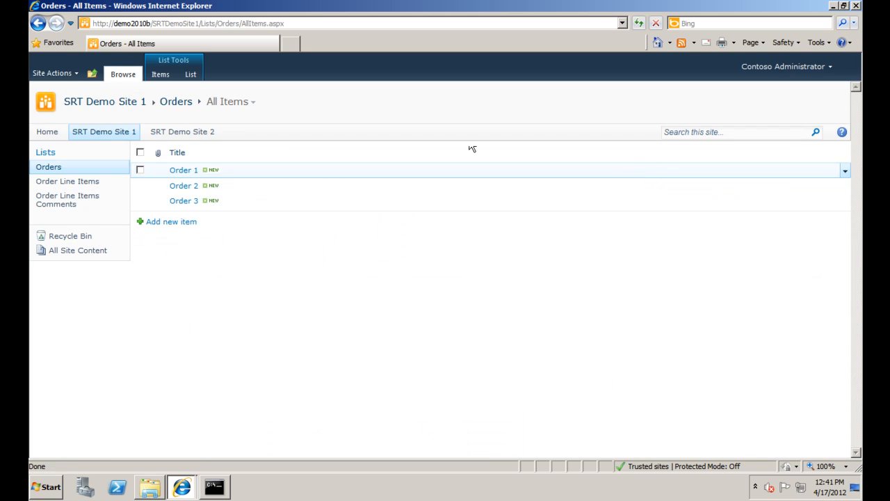
- Open the SharePoint Relational Tabs configuration page and examine the Tab Order values of both lookups
left_click(54, 73)
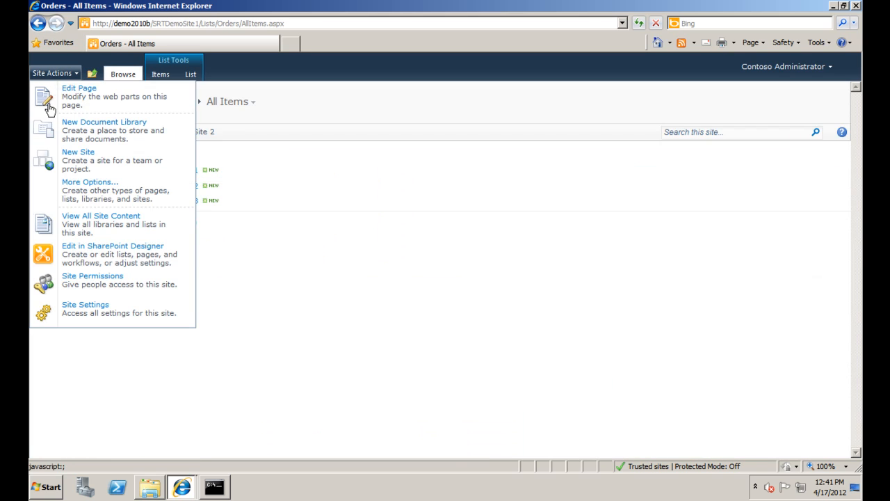
left_click(110, 317)
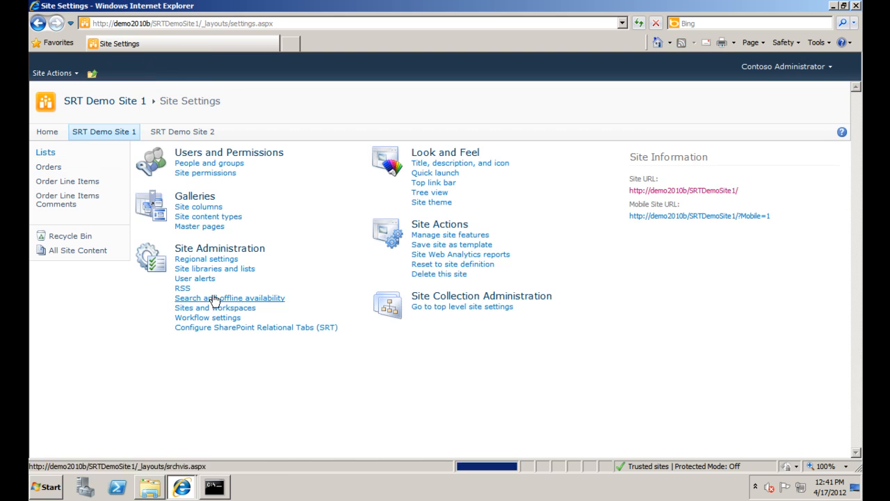
left_click(279, 329)
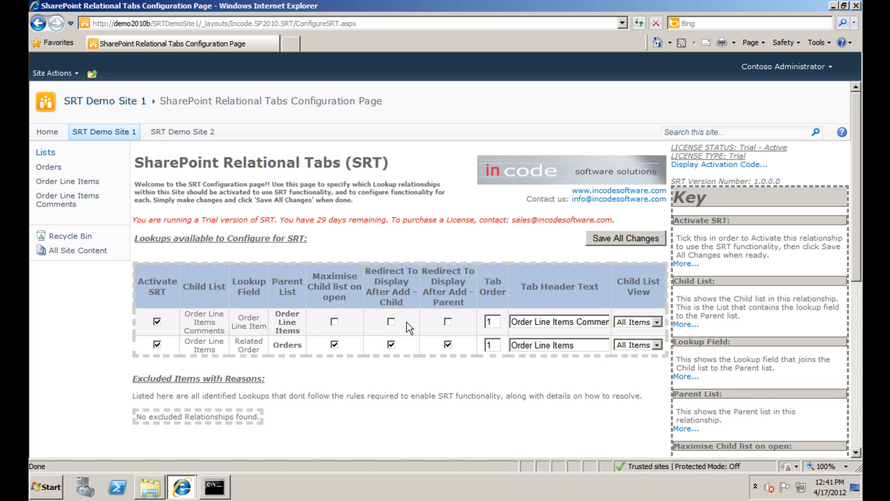
left_click_drag(498, 320, 489, 321)
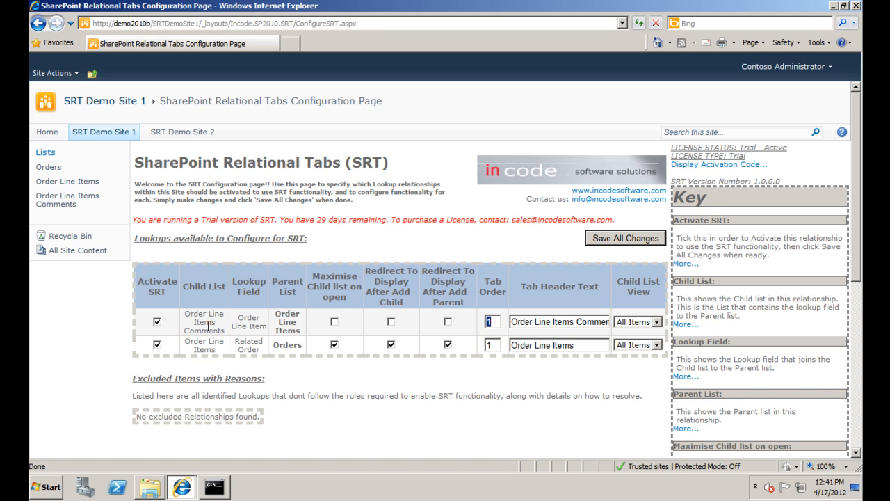
left_click(494, 321)
left_click_drag(497, 322, 489, 321)
left_click(495, 322)
double_click(489, 344)
- Shorten the tab header texts to "Comments" for Order Line Items Comments and "Line Items" for Order Line Items, and save all changes
left_click_drag(513, 322, 570, 326)
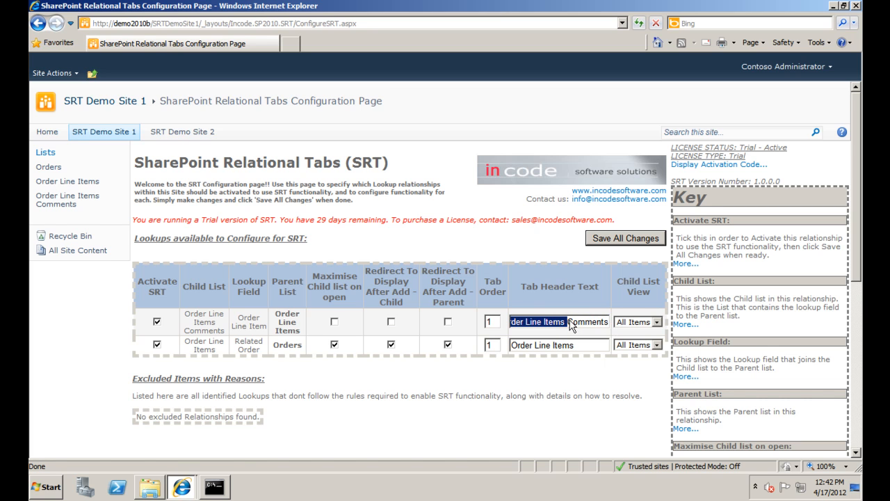
key("BackSpace")
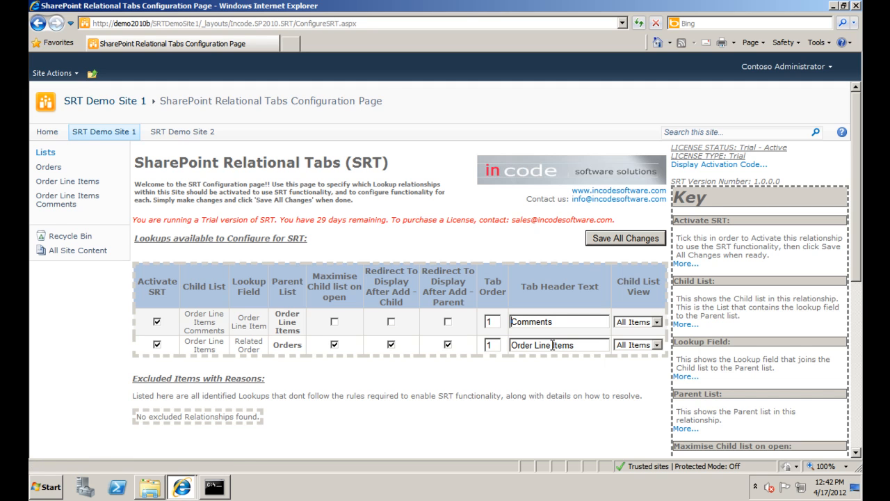
left_click_drag(553, 345, 511, 346)
key("BackSpace")
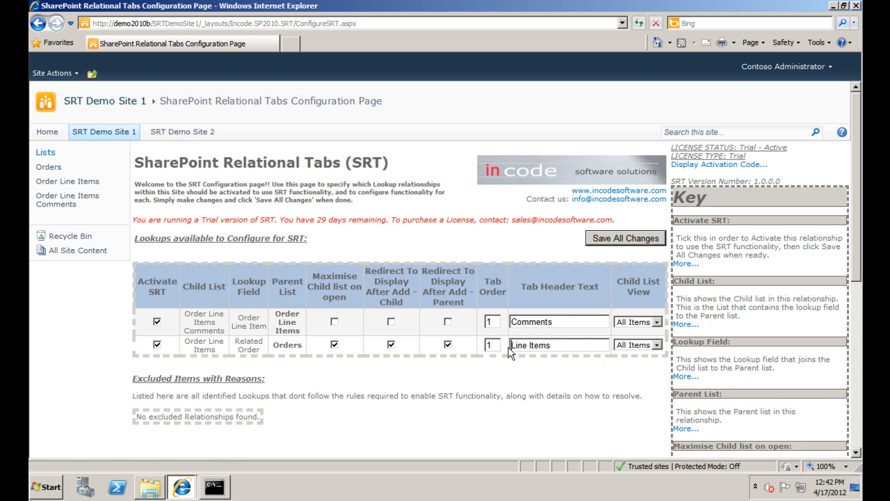
left_click(619, 240)
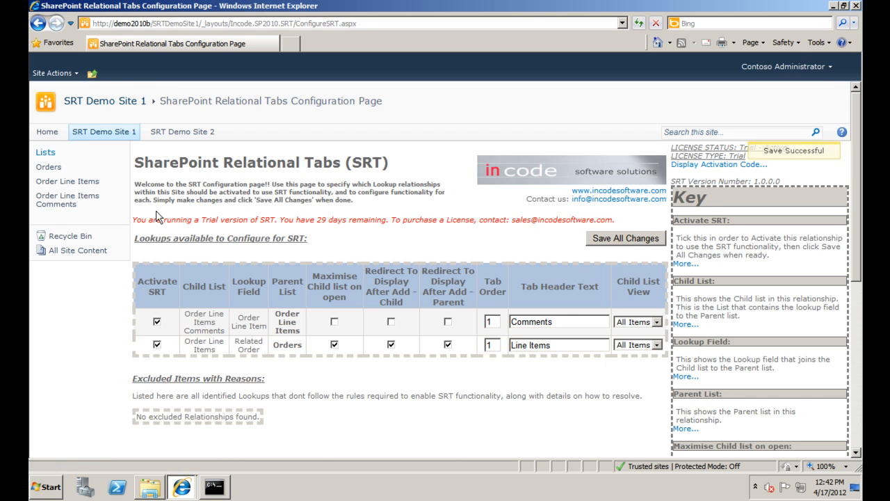
- Check the tab names on Order 1 and its related Line Item 1, and close all the item windows
left_click(48, 167)
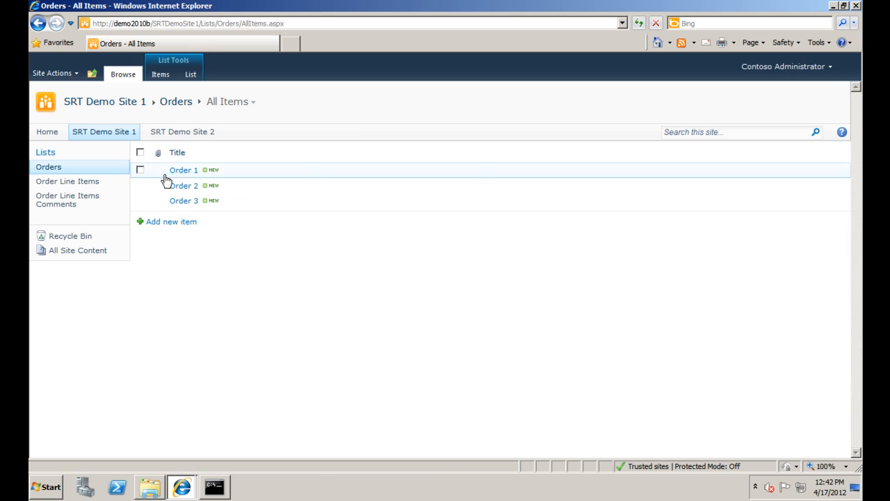
left_click(174, 170)
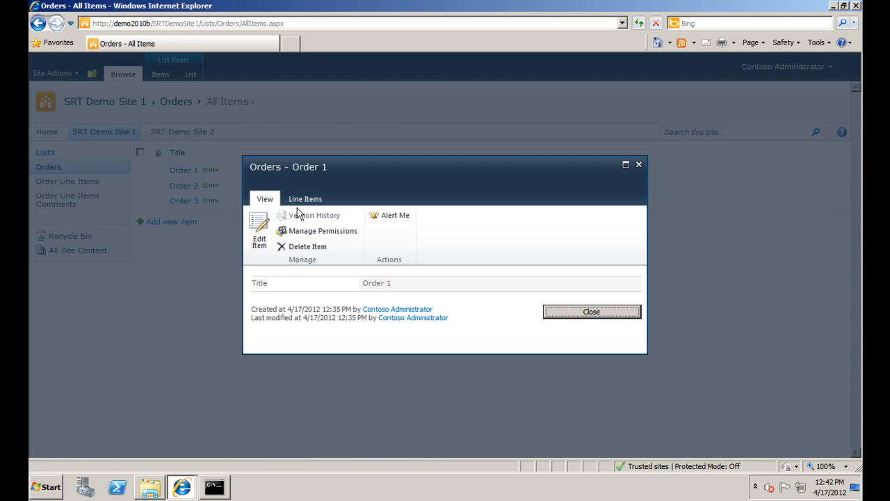
left_click(308, 200)
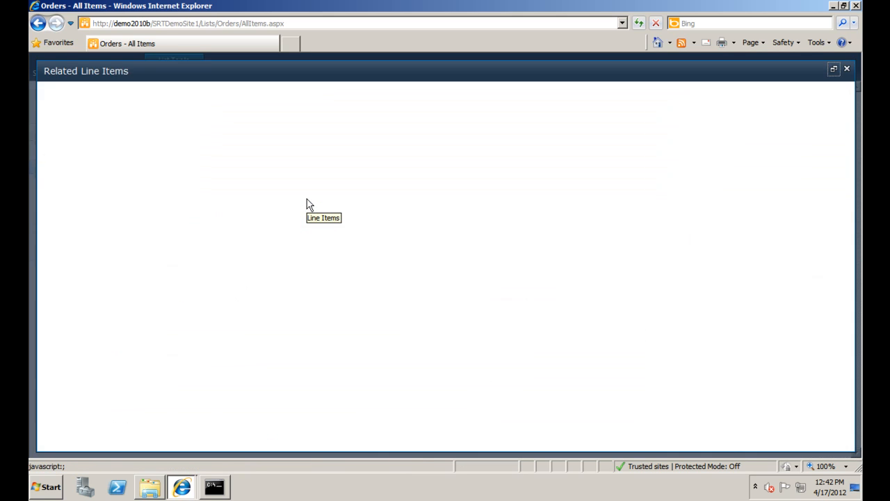
left_click(110, 147)
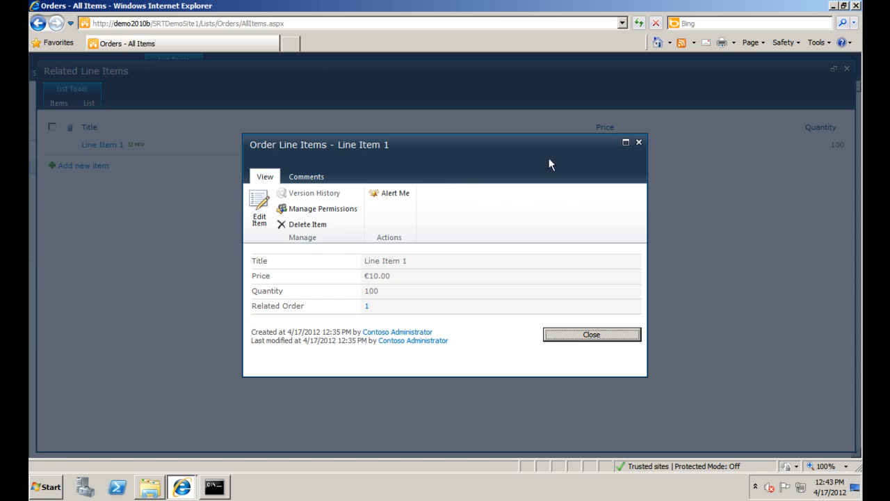
left_click(638, 142)
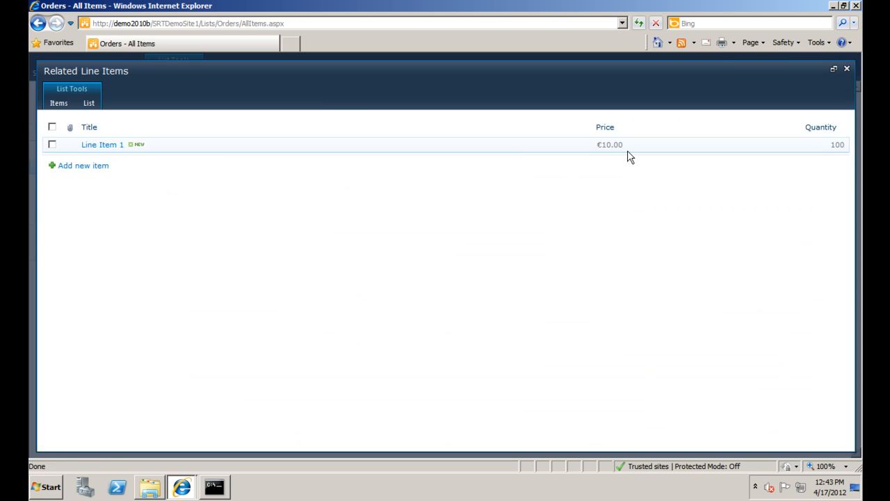
left_click(848, 69)
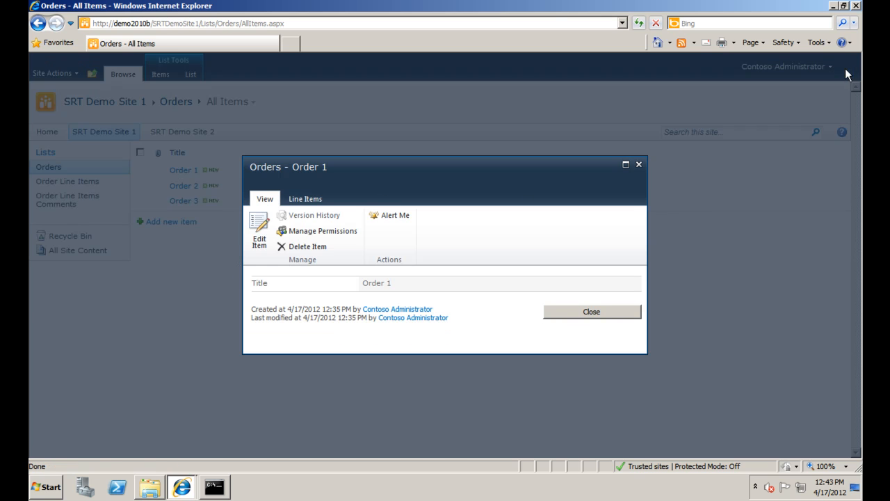
left_click(639, 165)
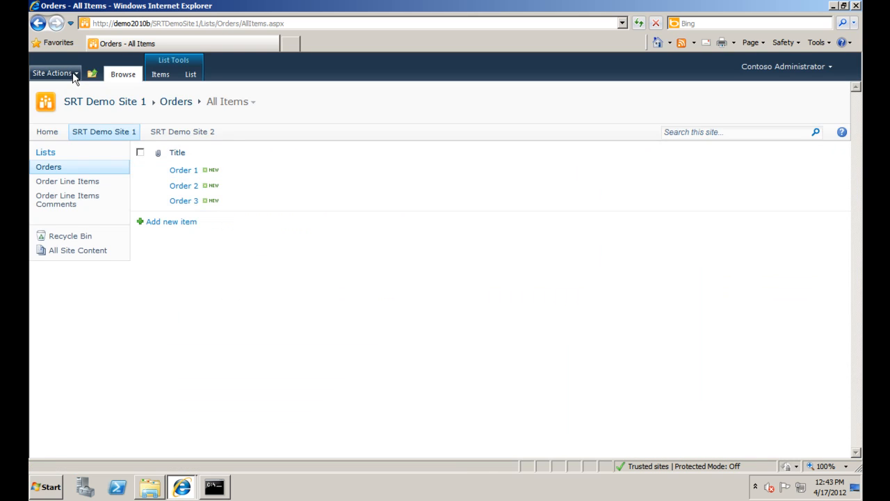
- Open the SharePoint Relational Tabs configuration page and examine the Child List View choices of both lookups
left_click(74, 73)
left_click(76, 309)
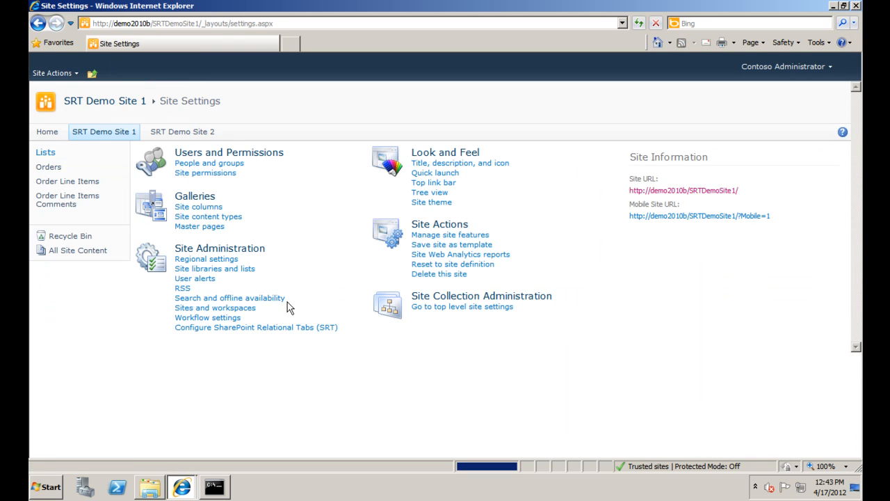
left_click(306, 327)
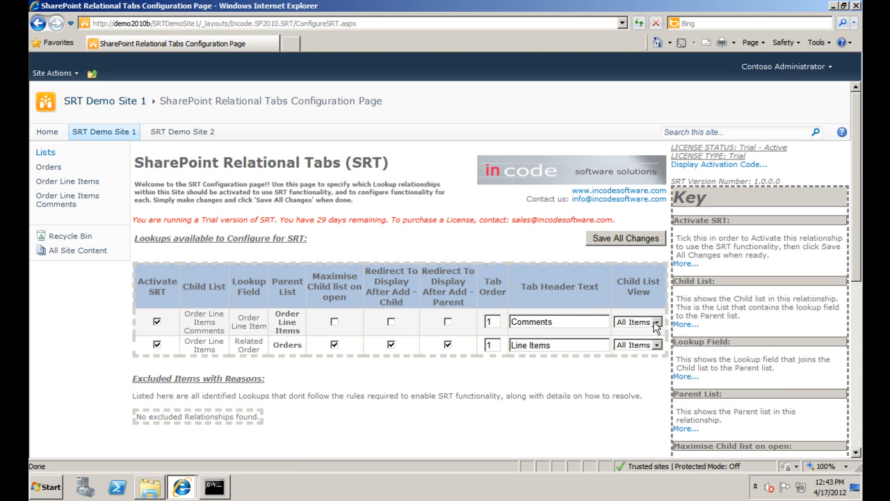
left_click(657, 329)
left_click(659, 332)
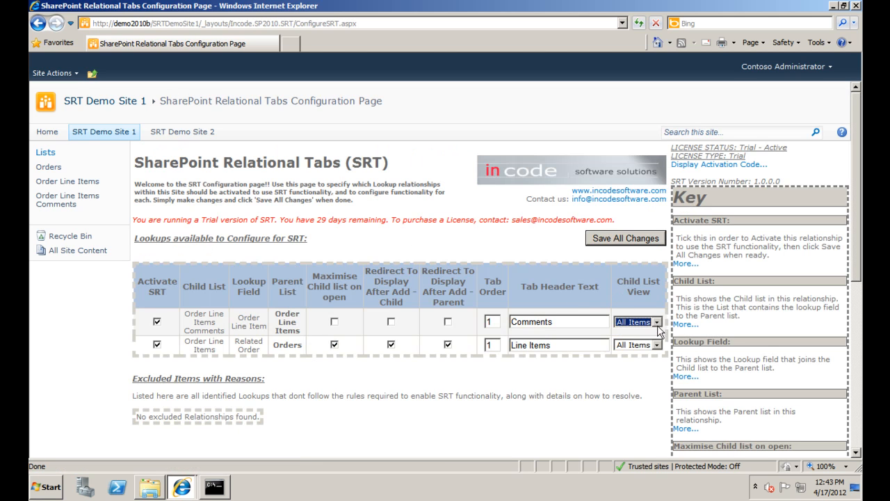
left_click(657, 346)
left_click(659, 346)
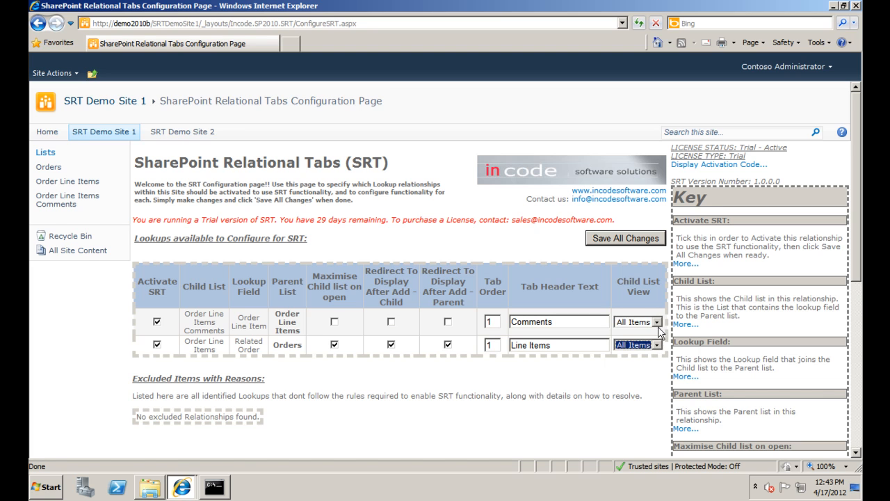
left_click(659, 324)
left_click(660, 330)
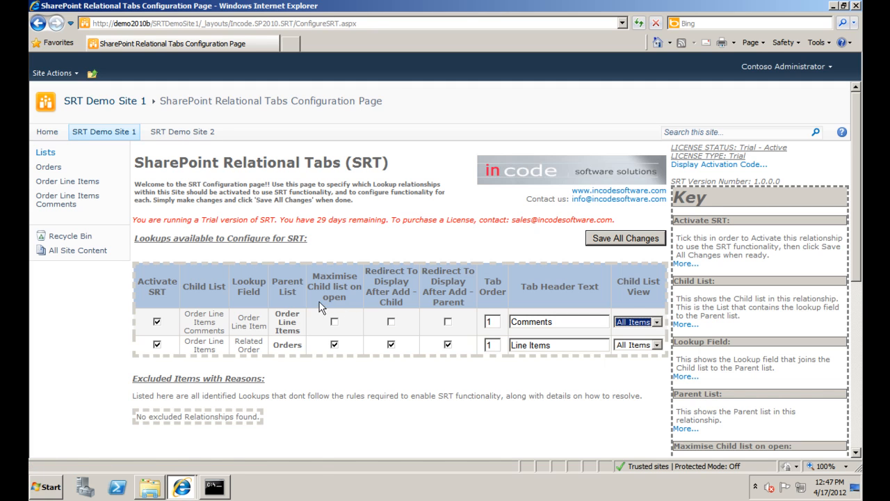
- Start a new view of the Order Line Items list based on All Items and name it "Order By Qty"
left_click(72, 183)
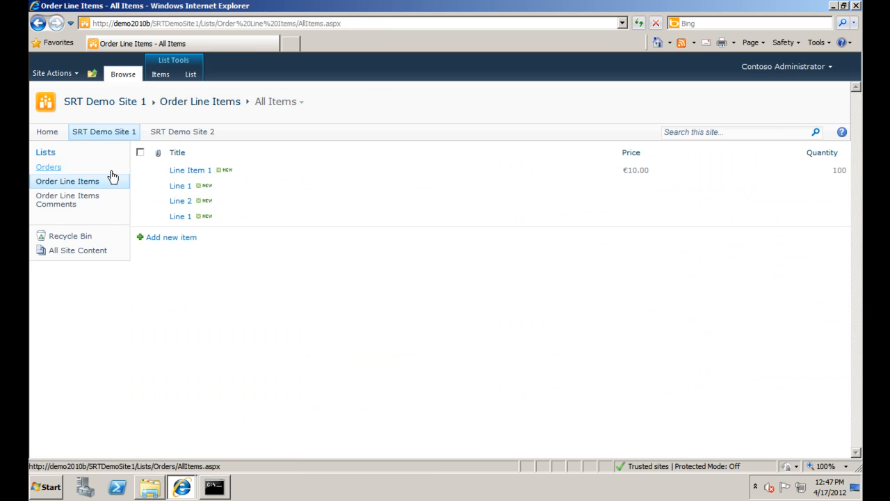
left_click(160, 74)
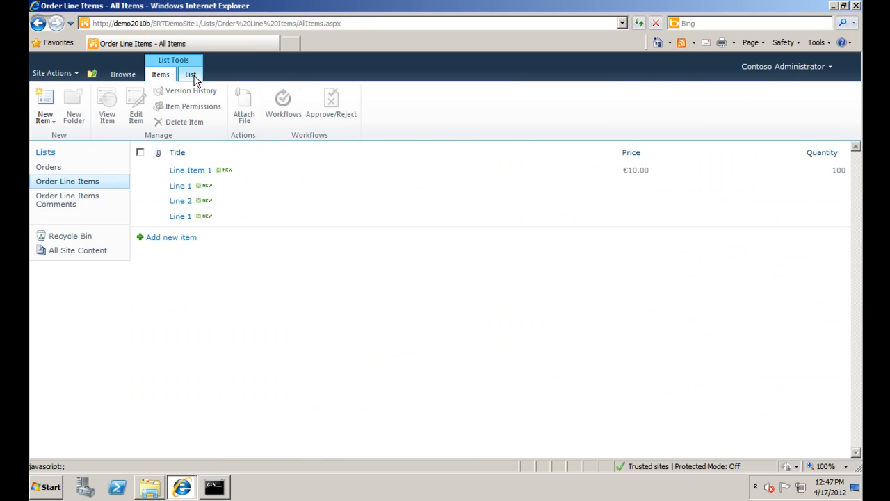
left_click(192, 74)
left_click(170, 113)
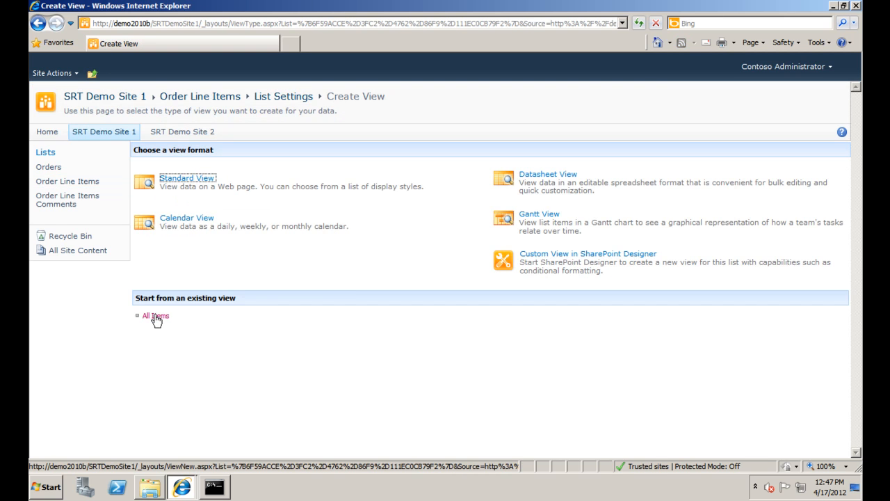
left_click(155, 317)
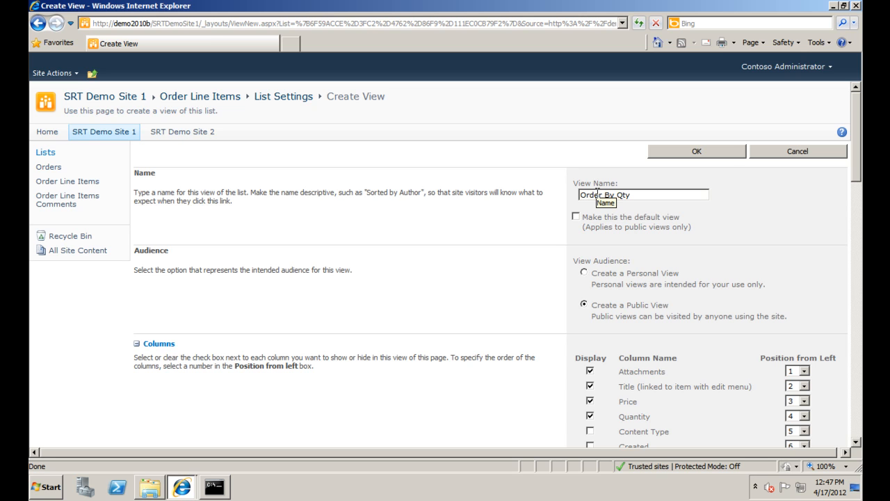
- Include the Created and Created By columns in the new view
scroll(776, 230, "down", 3)
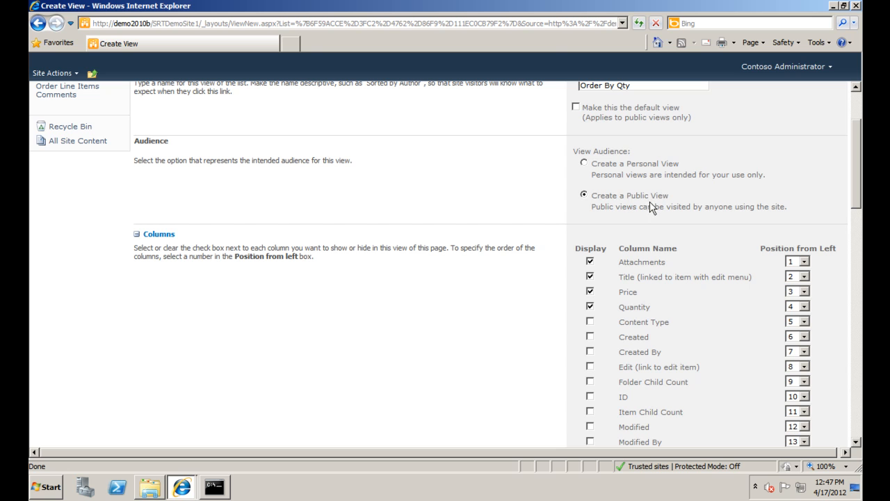
scroll(684, 219, "down", 3)
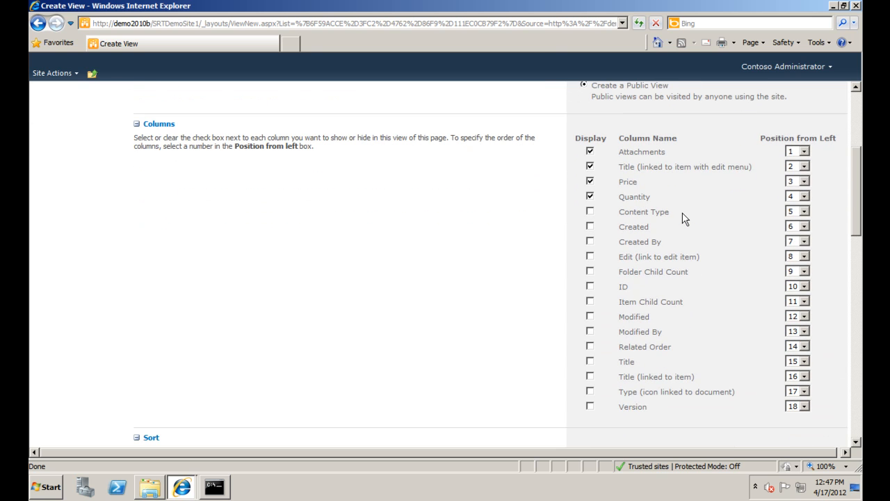
scroll(765, 499, "up", 2)
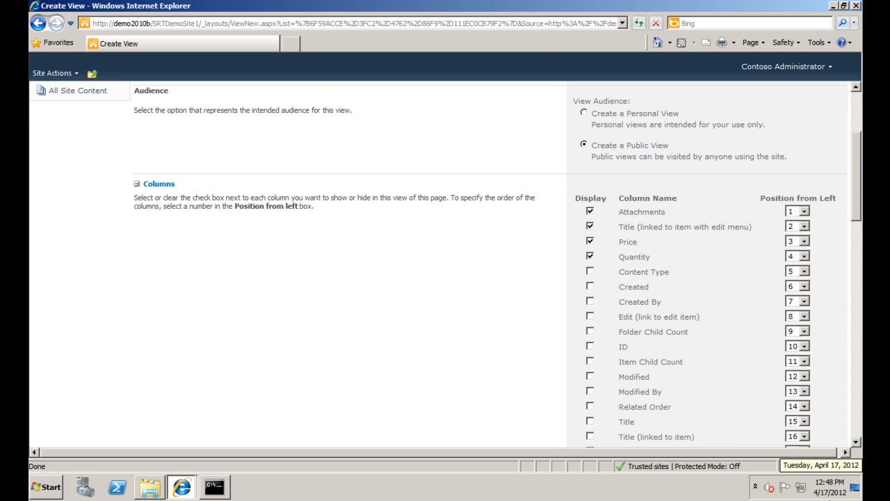
left_click(590, 301)
left_click(591, 287)
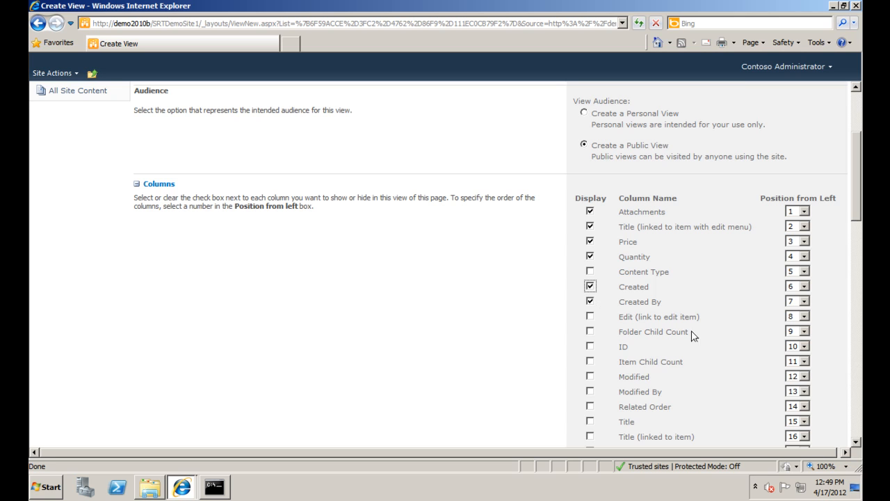
- Set the new view's first sort column to Quantity
left_click_drag(860, 210, 860, 309)
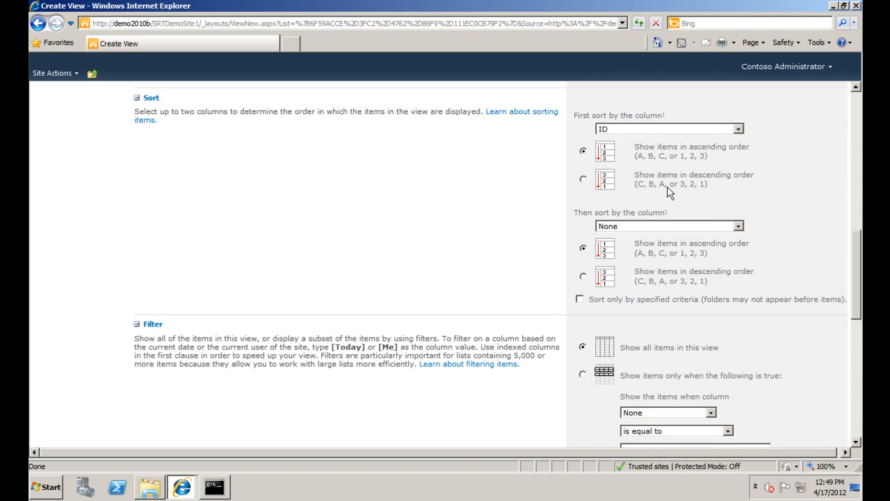
left_click(663, 132)
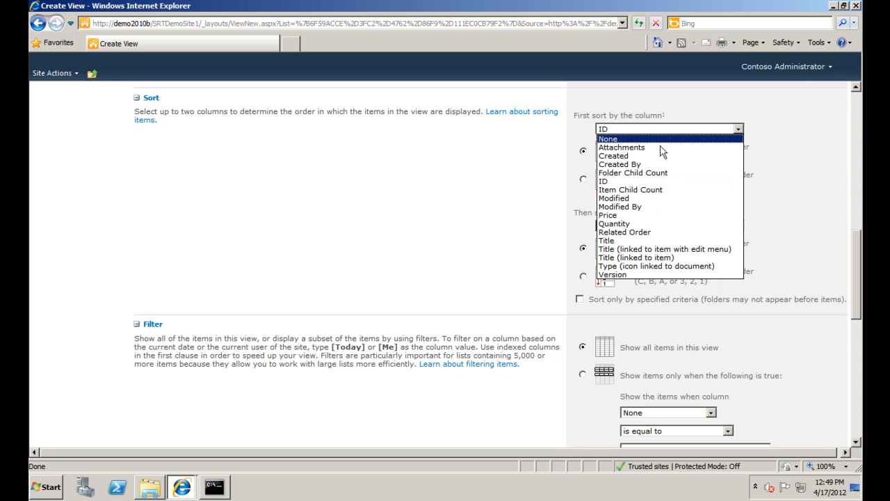
left_click(662, 224)
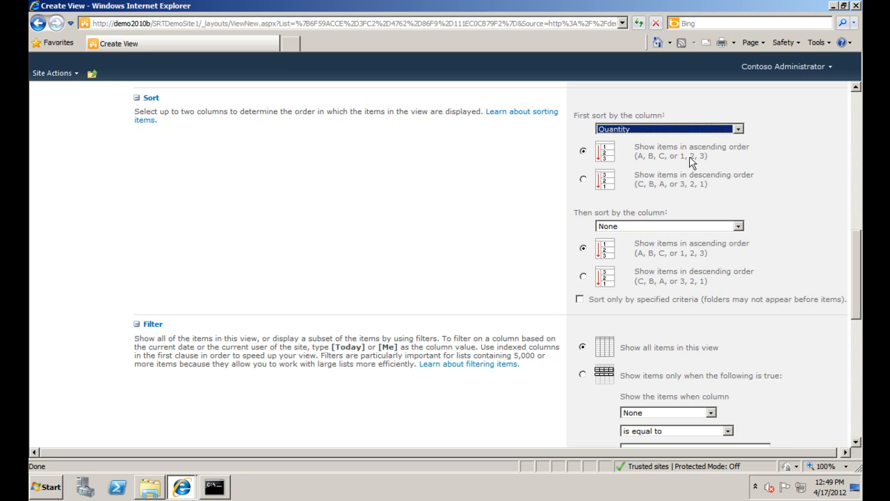
- Set the view's total for the Price column to Sum and save the view
left_click_drag(860, 268, 860, 353)
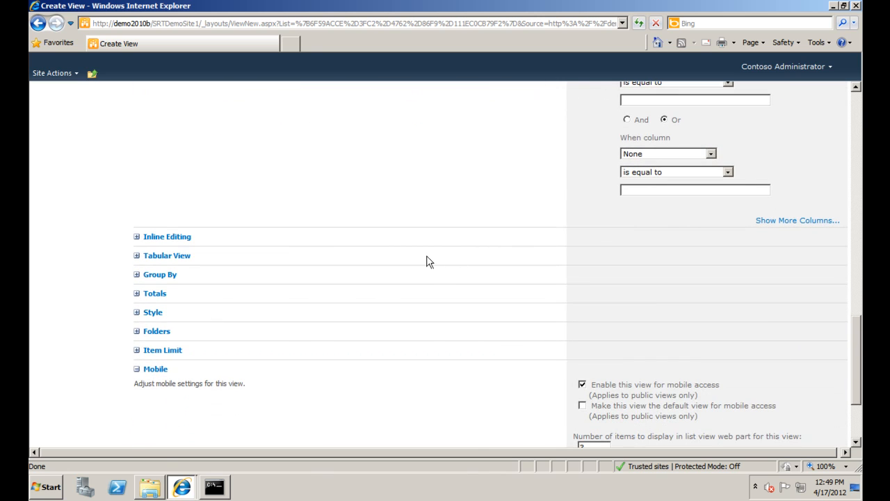
left_click(138, 295)
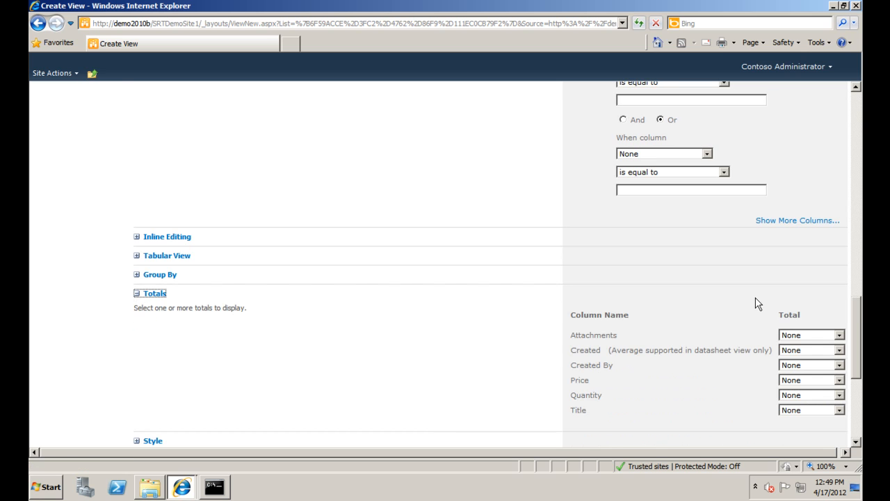
left_click(839, 381)
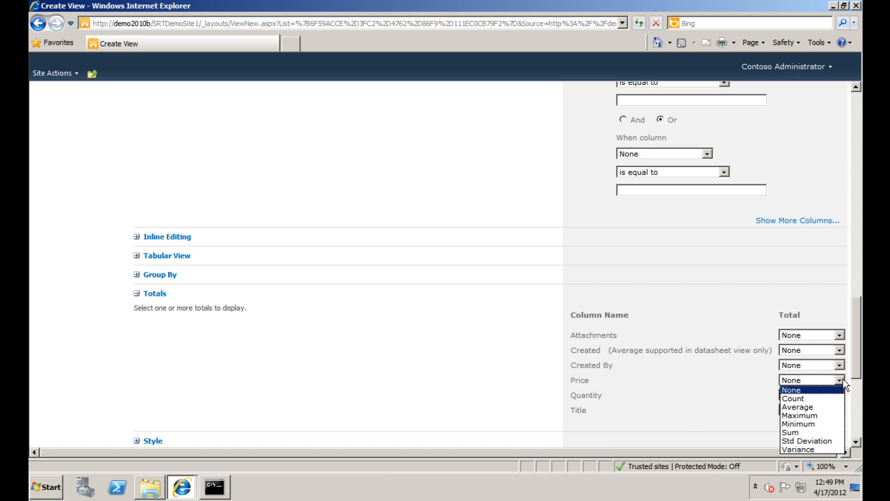
left_click(819, 432)
left_click_drag(858, 372, 854, 436)
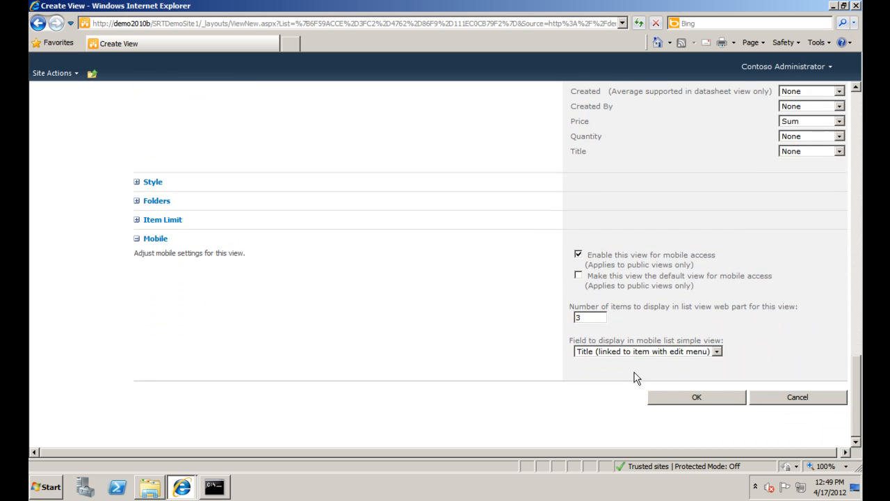
left_click(691, 402)
- On the SharePoint Relational Tabs configuration page, set the Child List View of the Orders lookup to "Order By Qty" and save all changes
left_click(74, 69)
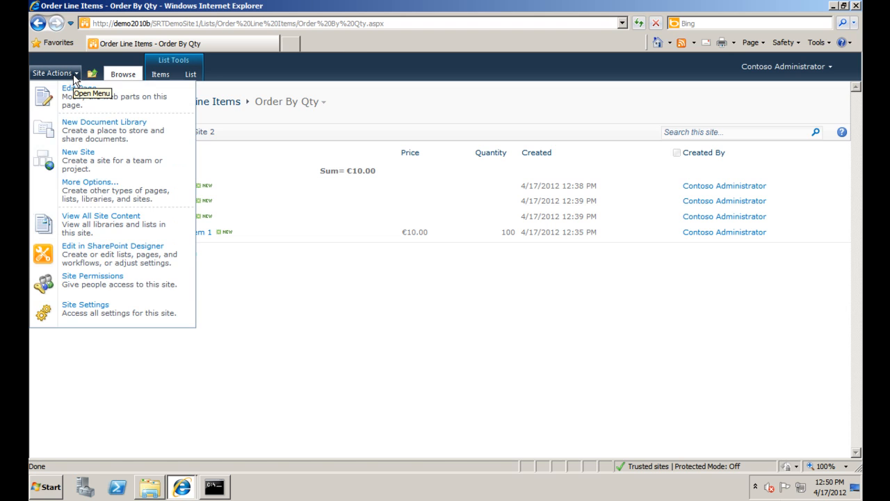
left_click(104, 309)
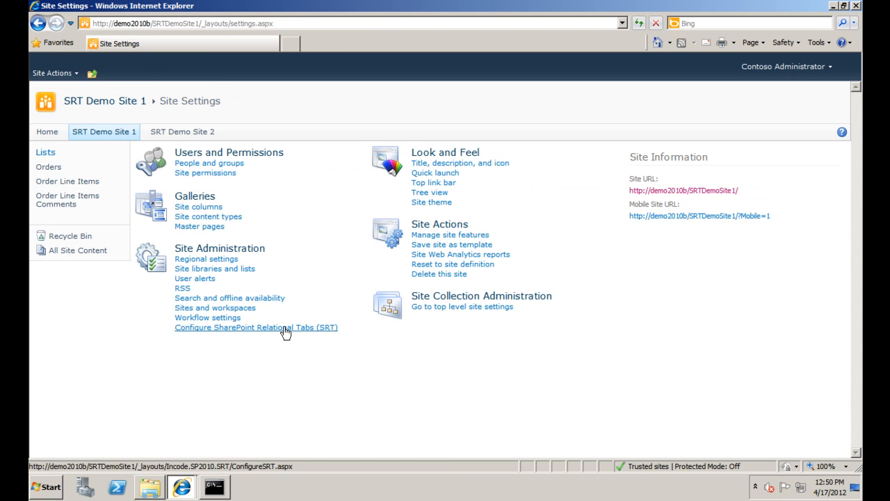
left_click(311, 328)
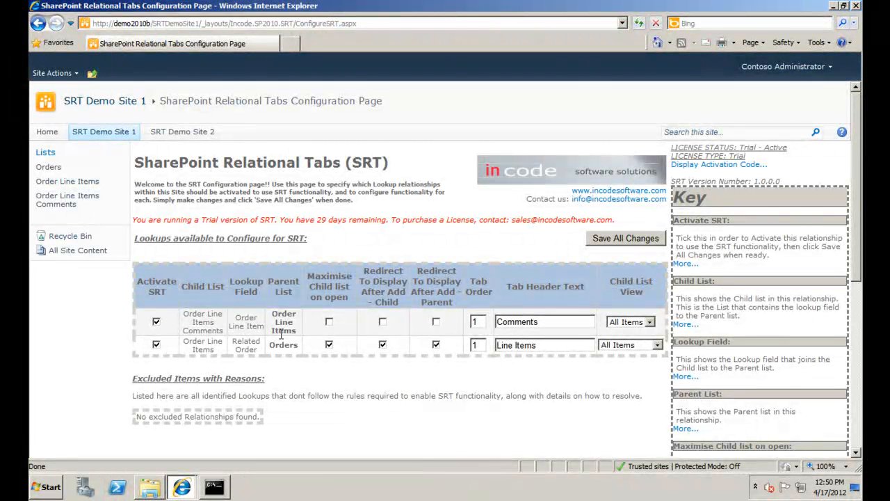
left_click_drag(185, 343, 301, 346)
left_click(657, 345)
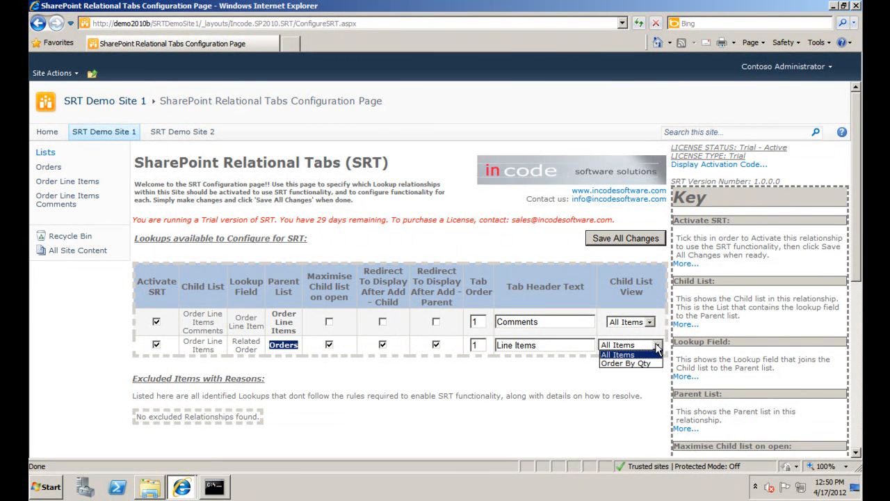
left_click(645, 363)
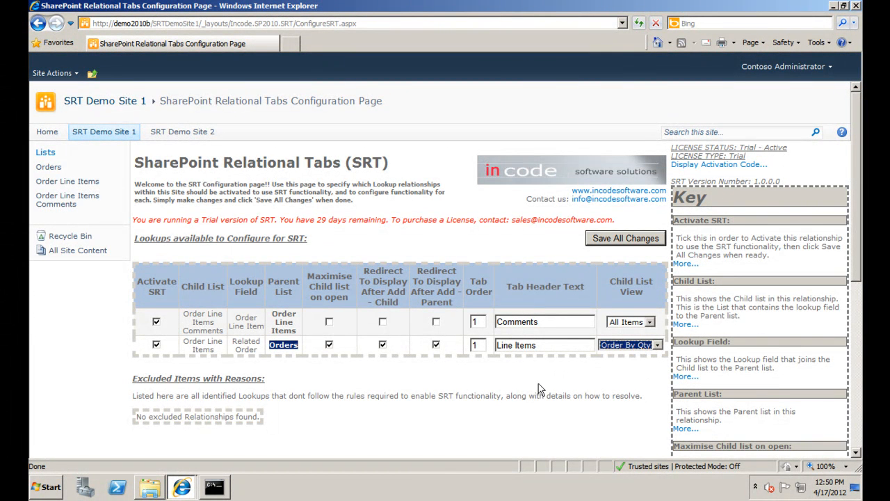
left_click(633, 239)
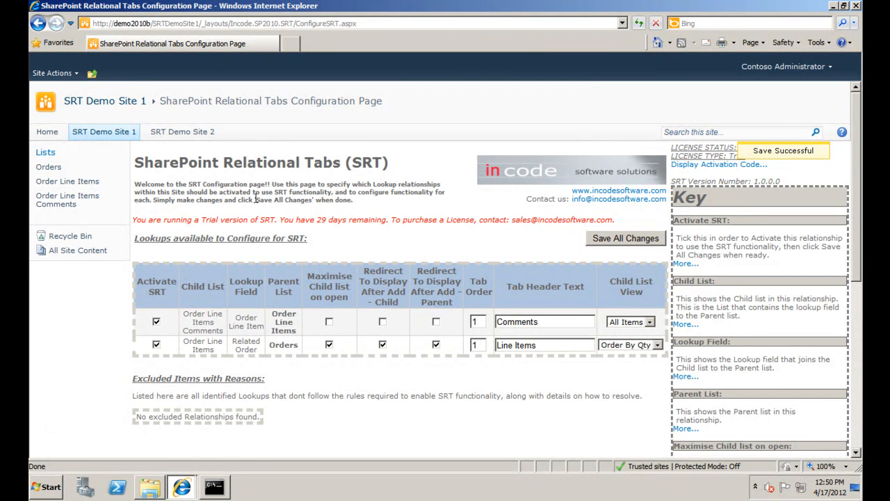
- Open Order 1 from the Orders list and bring up its related line items
left_click(49, 168)
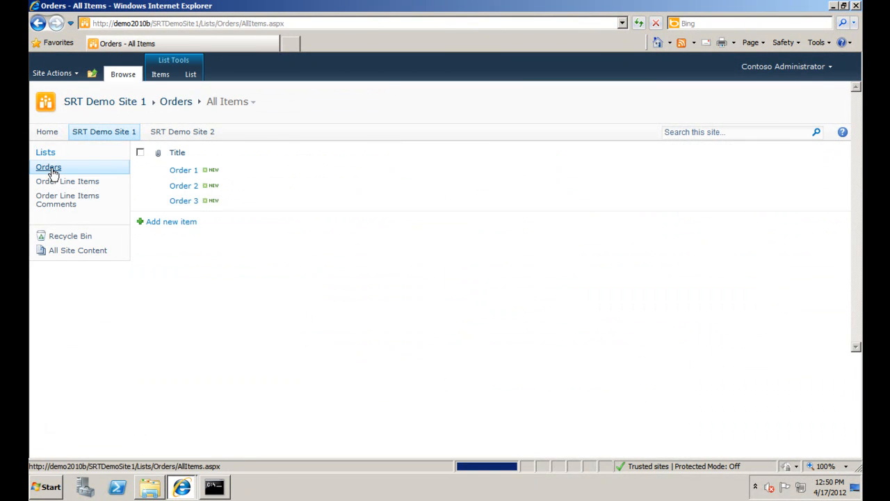
left_click(184, 172)
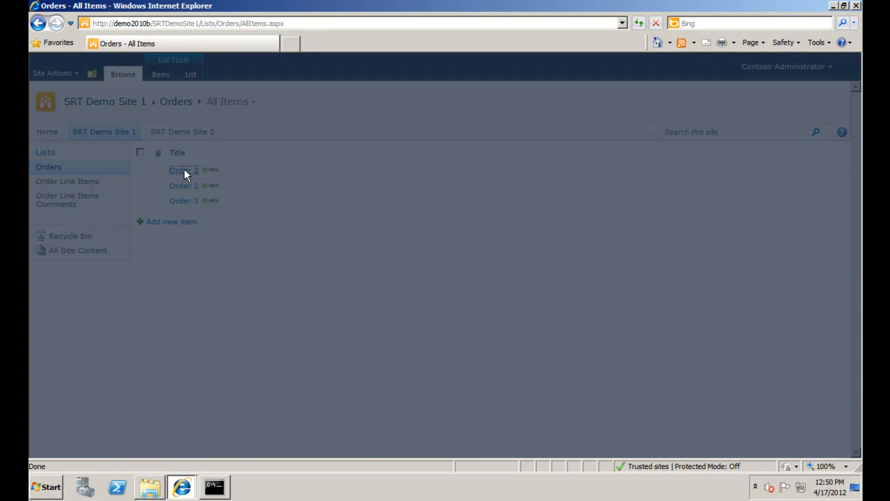
left_click(304, 201)
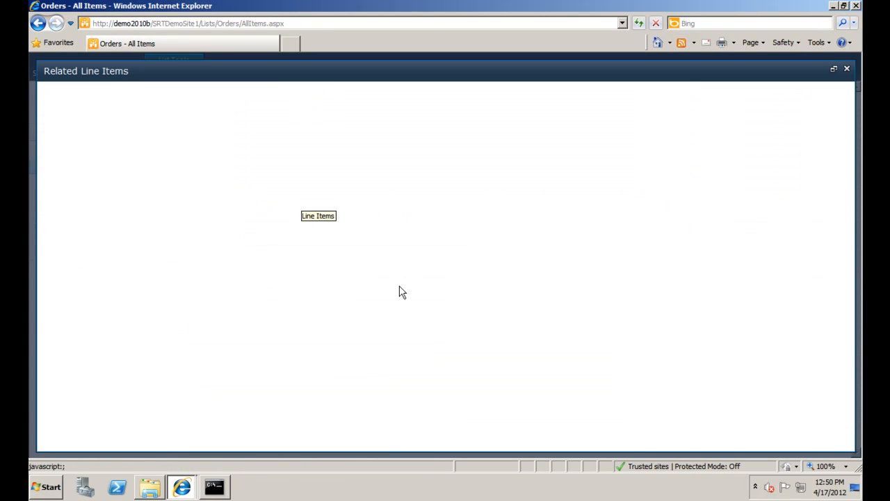